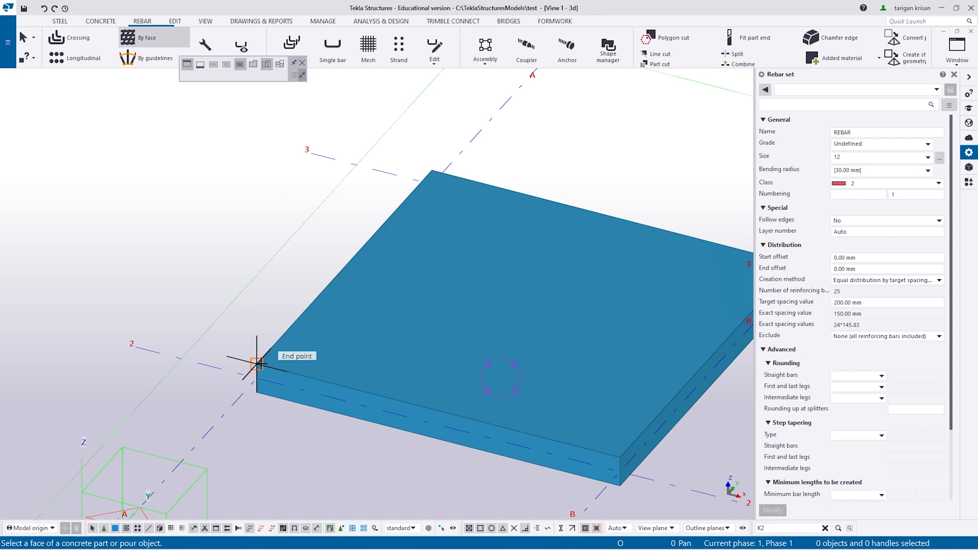
Create crossing rebar sets by face on the slab's top, covering the rectangle between its two opposite corners
click(257, 362)
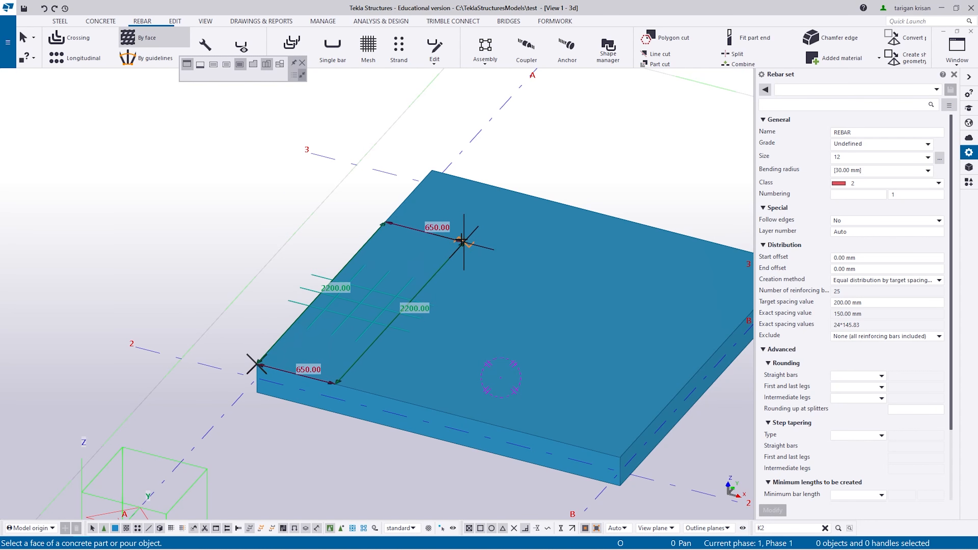
scroll(474, 310, down, 2)
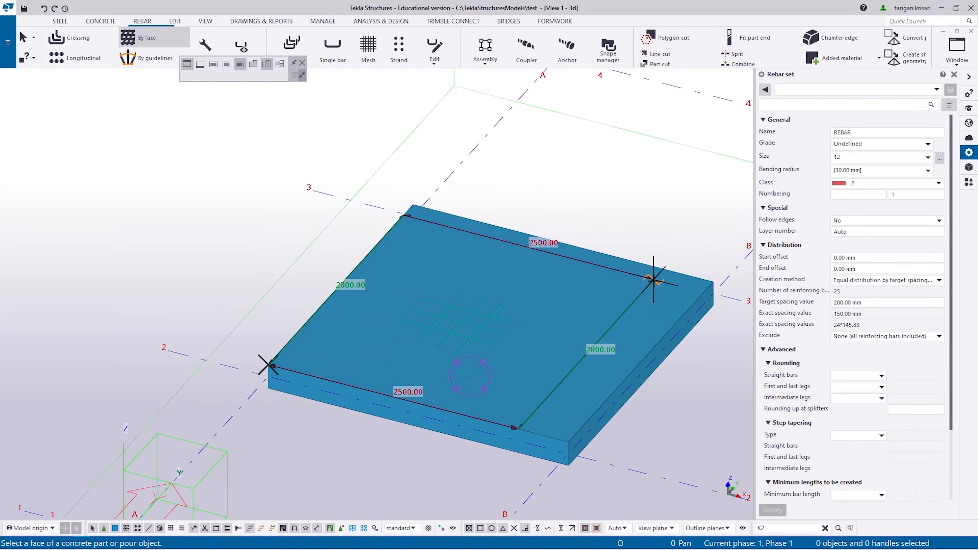
click(713, 281)
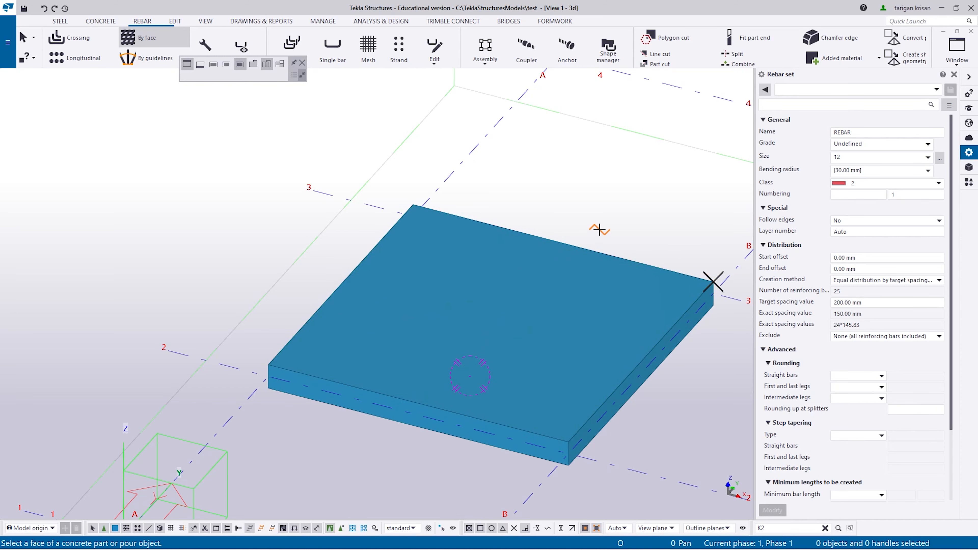
middle_click(600, 230)
ctrl+middle_drag(600, 231, 502, 386)
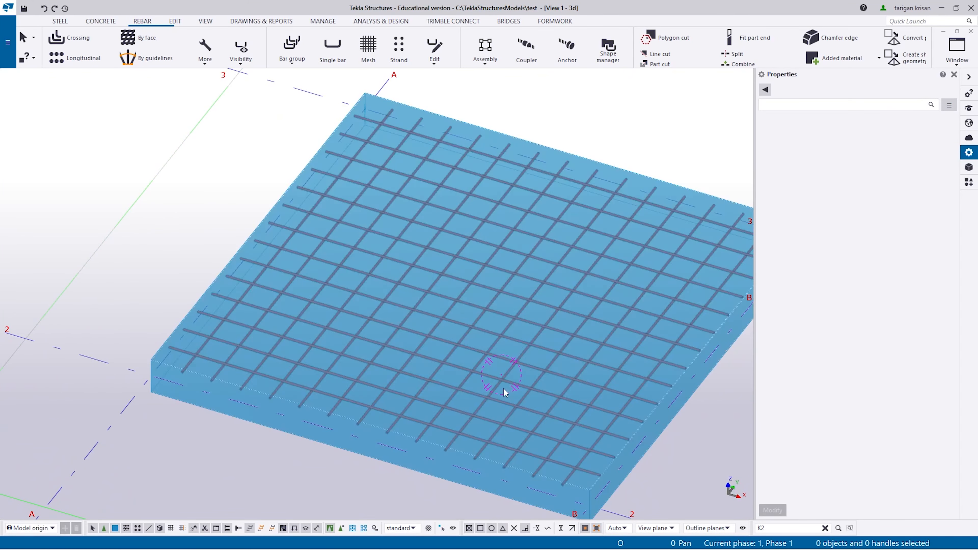
Undo the rebar sets just created on the slab's top face
key(ctrl+z)
scroll(501, 386, down, 2)
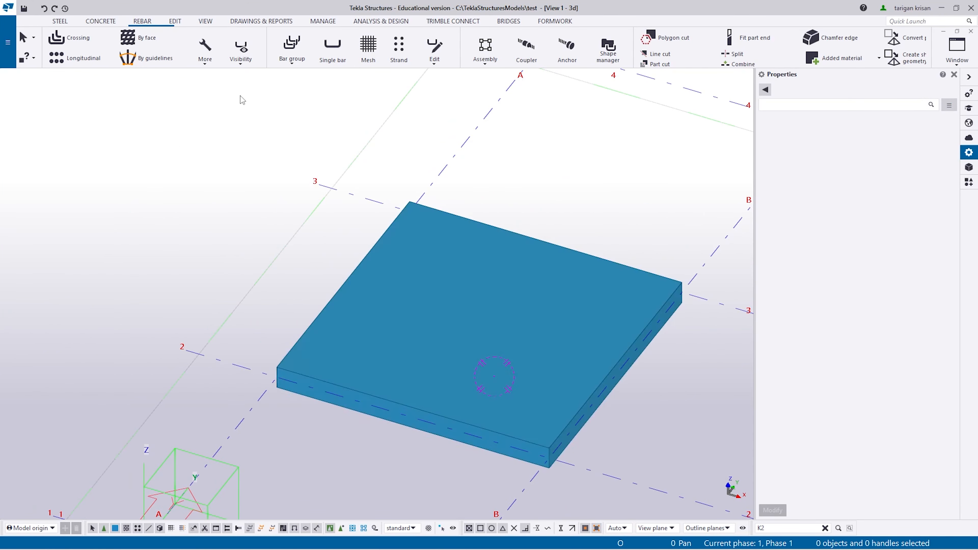
click(153, 43)
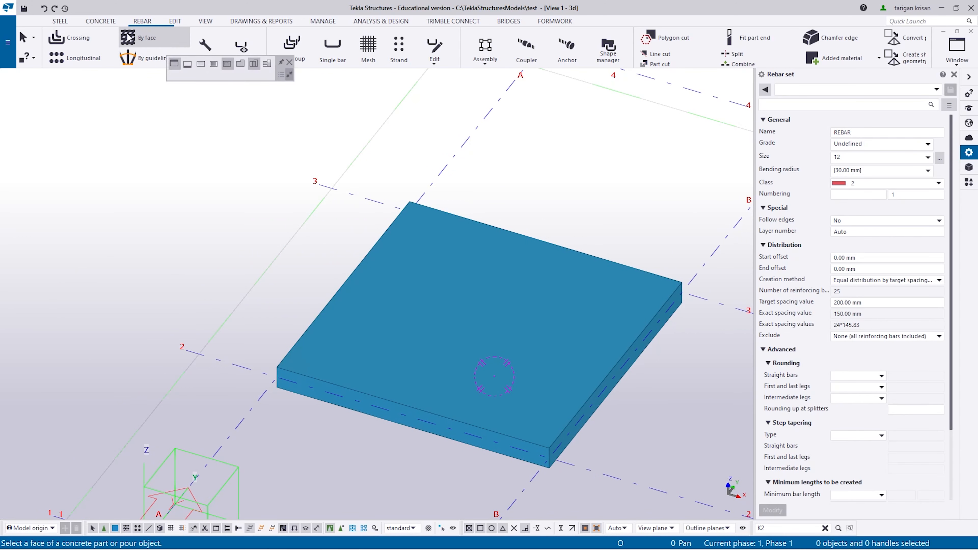
mouse_move(172, 62)
key(Escape)
Stretch the slab by moving its B-3 corner along grid line B toward line 4, making that edge about 5300 mm long
click(447, 230)
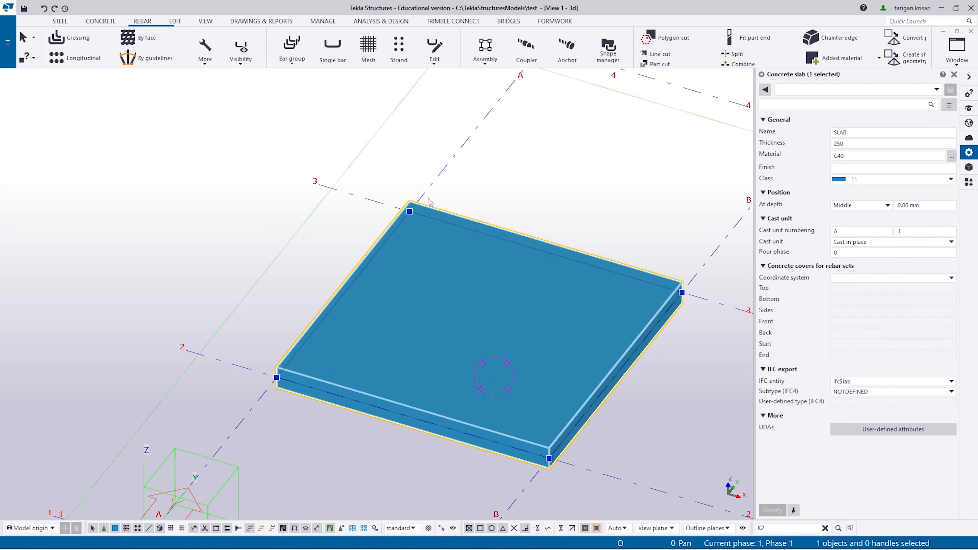
ctrl+middle_drag(579, 328, 437, 379)
click(443, 378)
drag(443, 378, 655, 313)
scroll(552, 457, down, 3)
click(448, 356)
scroll(447, 356, up, 2)
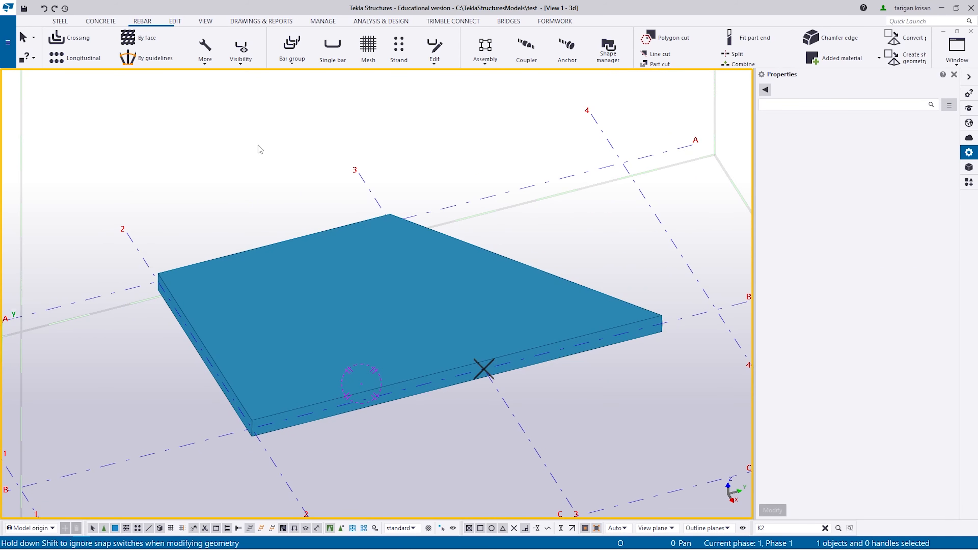
Create crossing rebar sets by face on the slab's top, using the polygon option and picking its four corners
click(144, 38)
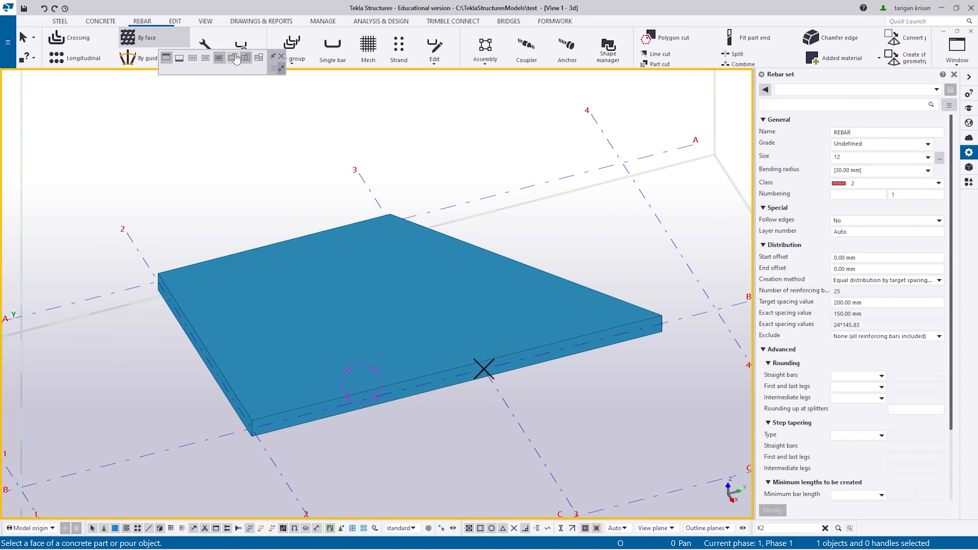
click(259, 59)
scroll(179, 247, up, 2)
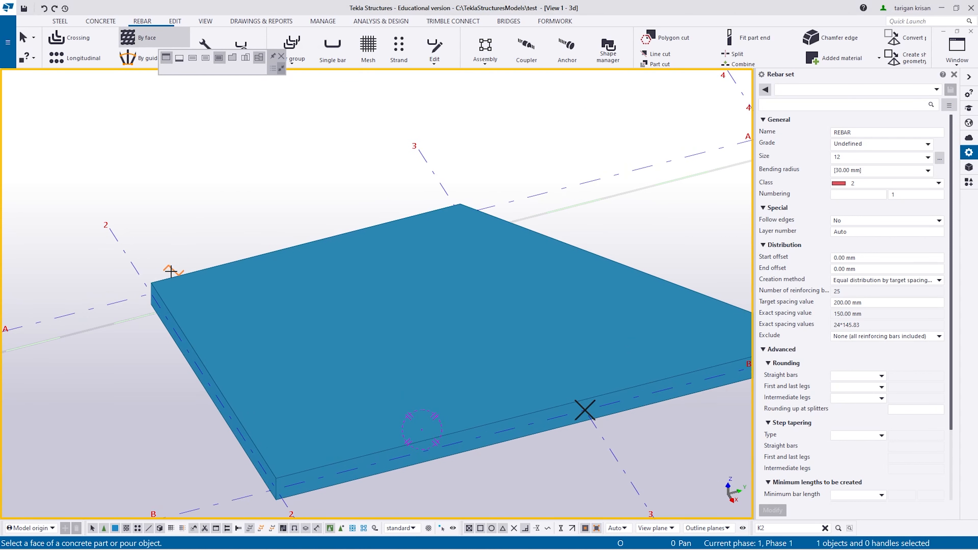
click(151, 283)
click(460, 204)
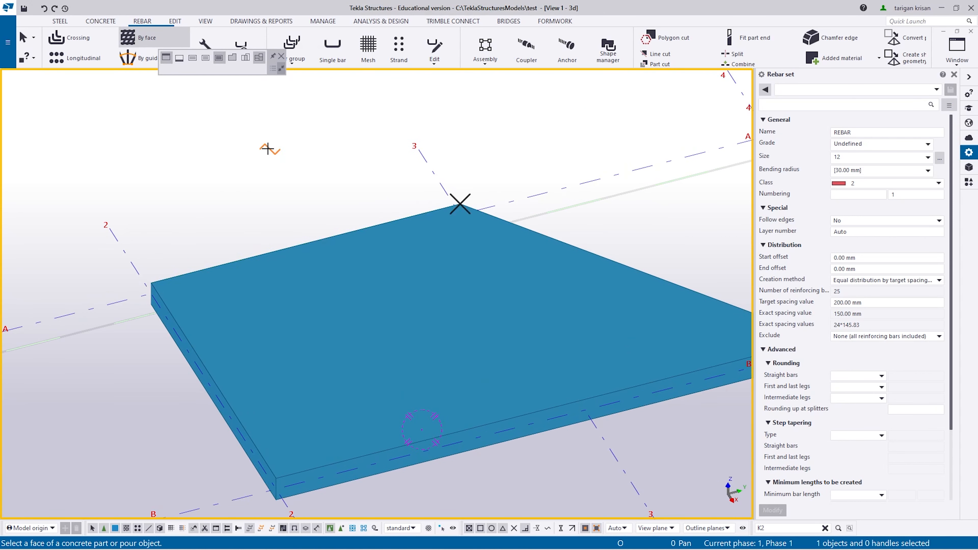
scroll(277, 153, down, 2)
click(691, 285)
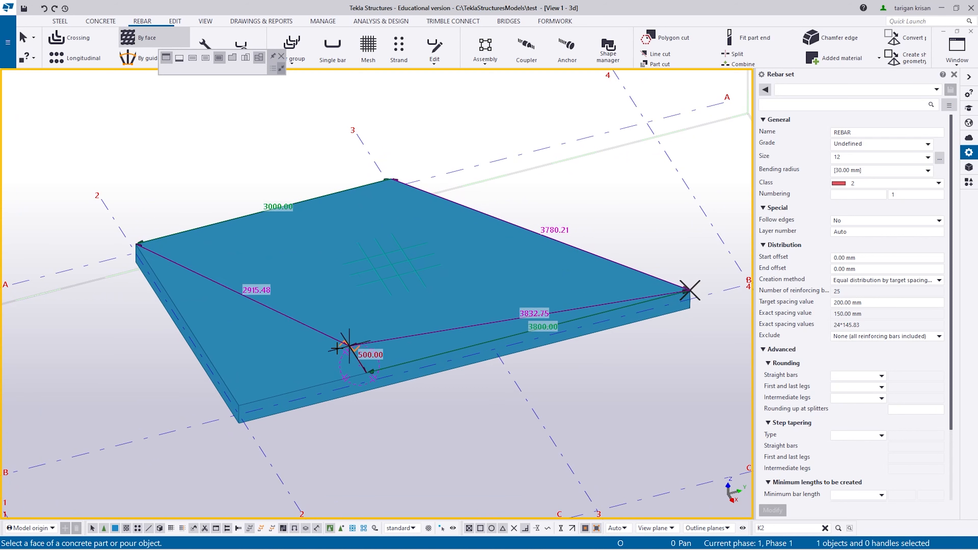
click(239, 405)
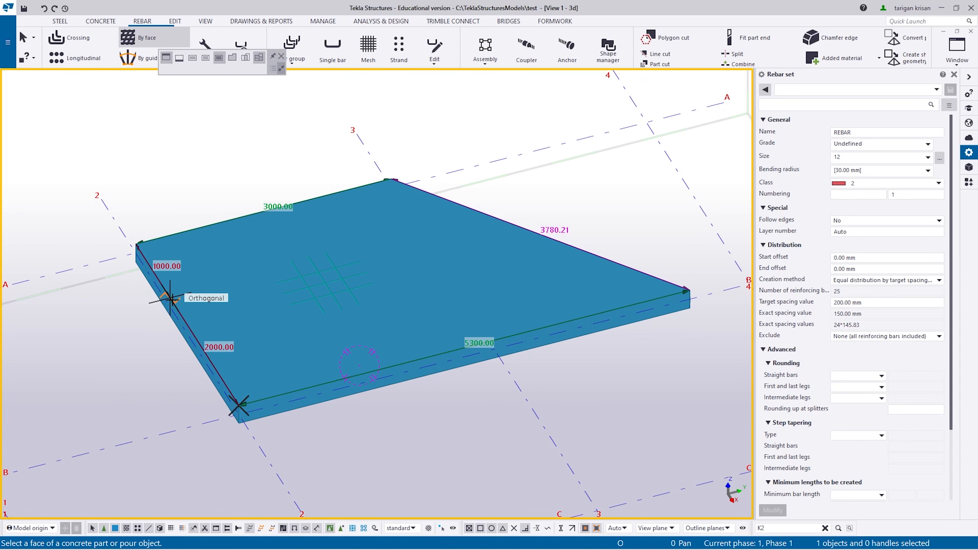
key(Escape)
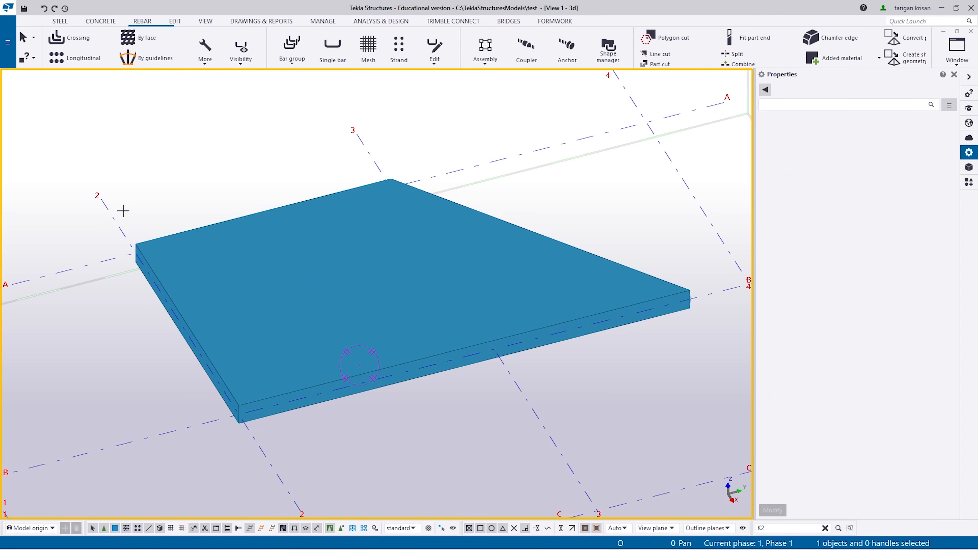
Display the slab in wireframe and examine how the bars fit its skewed shape
key(ctrl+2)
scroll(286, 314, up, 1)
scroll(283, 322, down, 5)
scroll(269, 319, up, 4)
ctrl+middle_drag(262, 318, 459, 216)
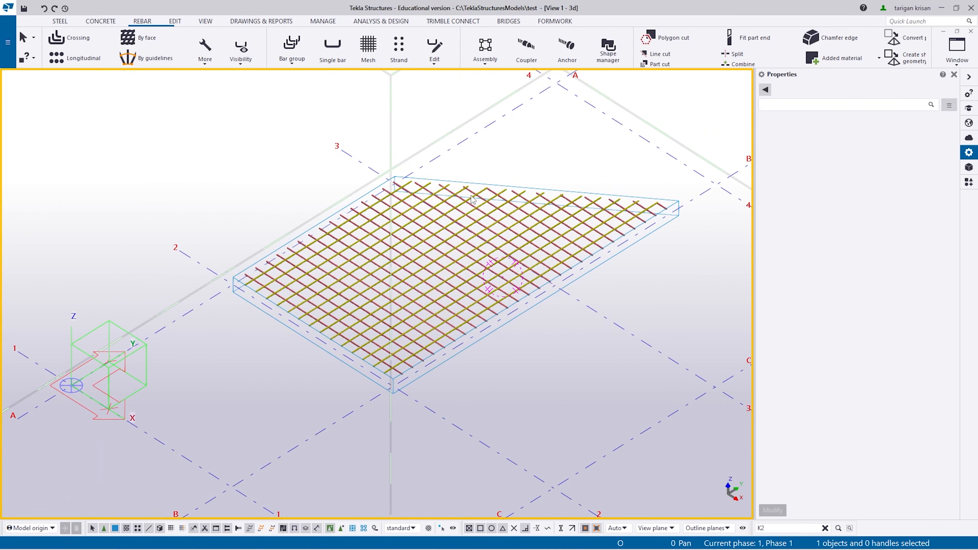
Undo the polygon rebar sets and the slab corner move, and render the slab solid again
key(Delete)
key(ctrl+z)
key(ctrl+z)
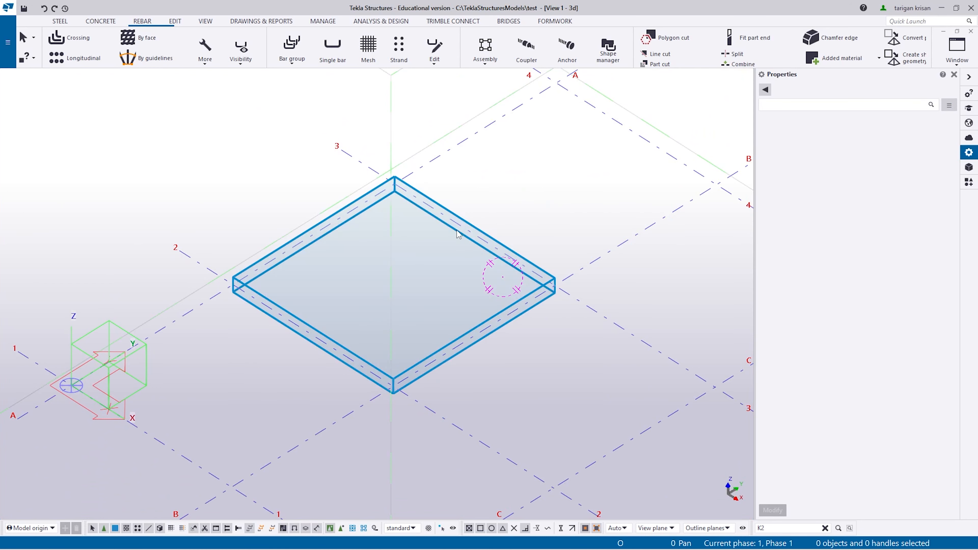
key(ctrl+4)
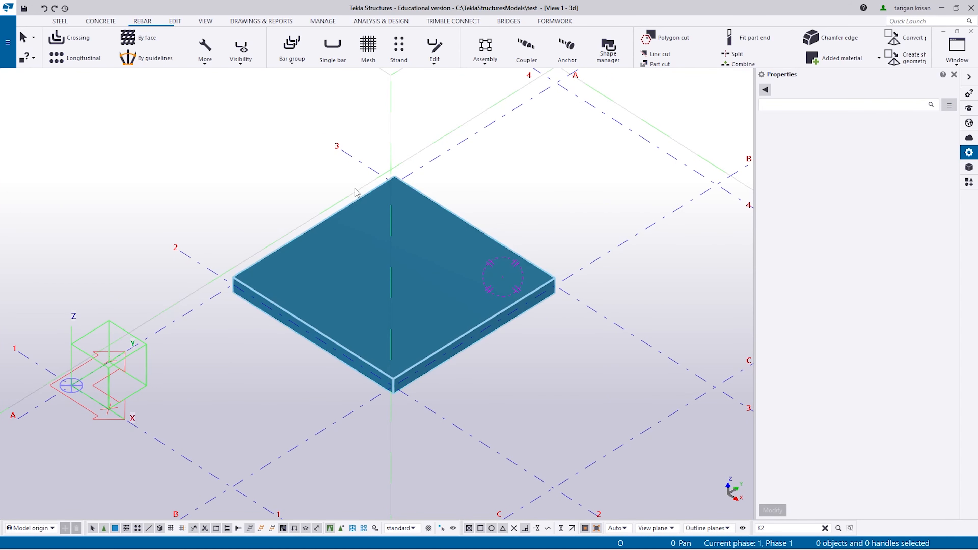
click(151, 60)
scroll(208, 328, up, 2)
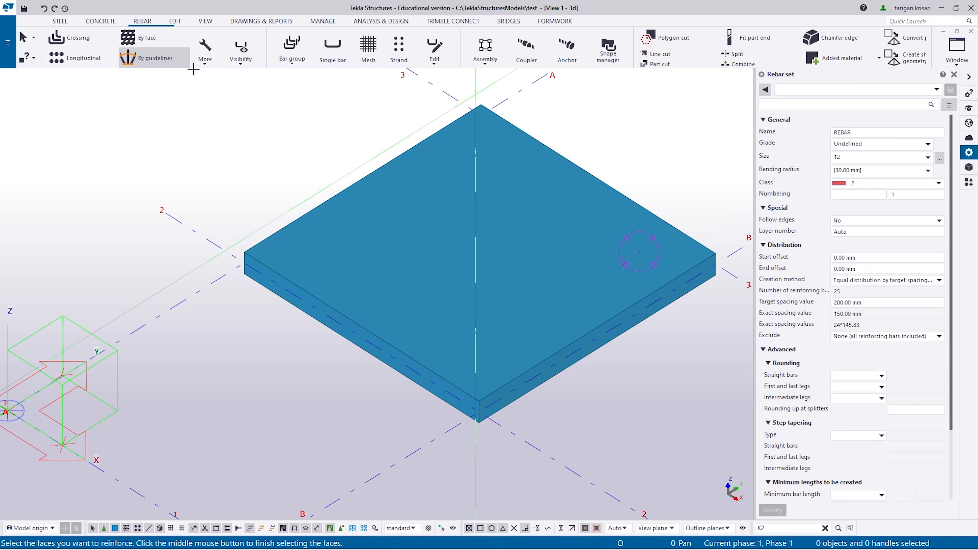
click(143, 39)
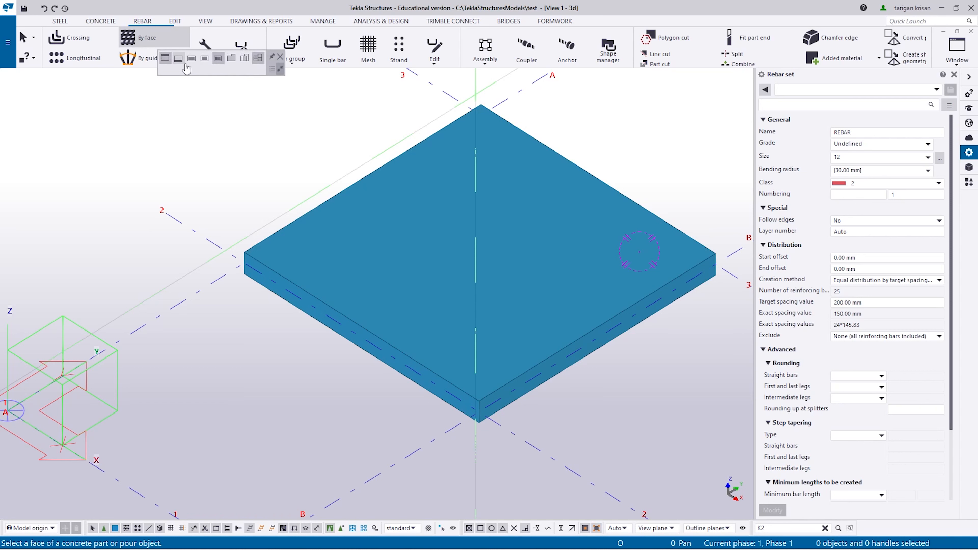
click(165, 63)
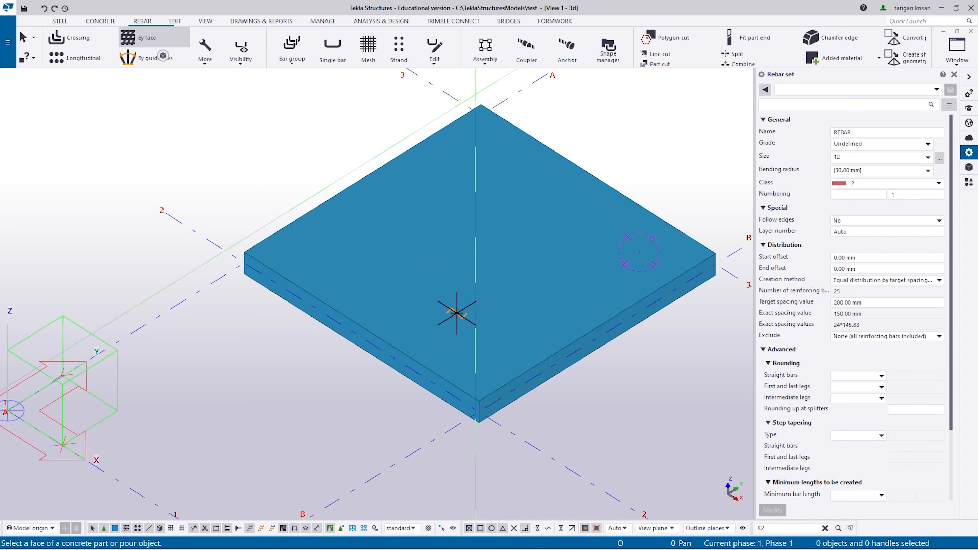
ctrl+middle_drag(430, 341, 459, 348)
mouse_move(164, 56)
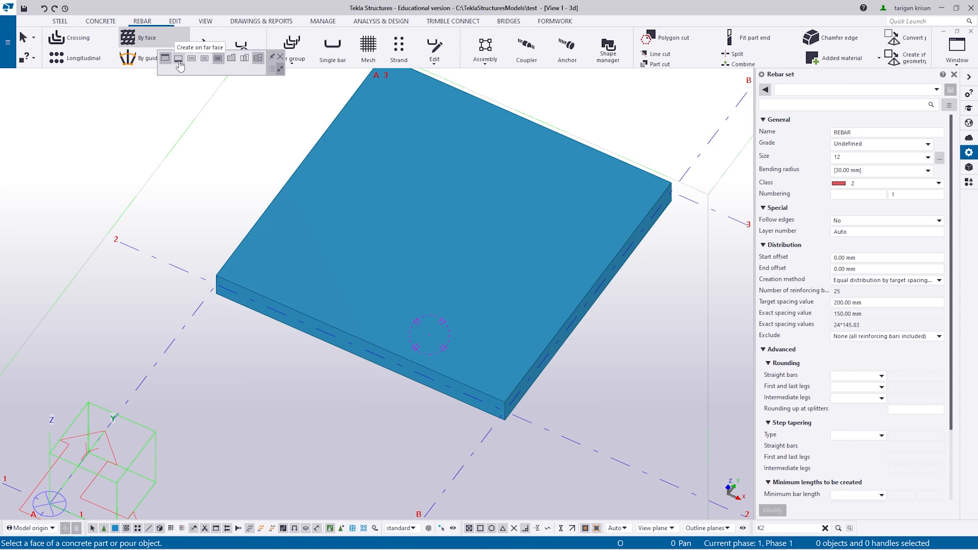
key(Escape)
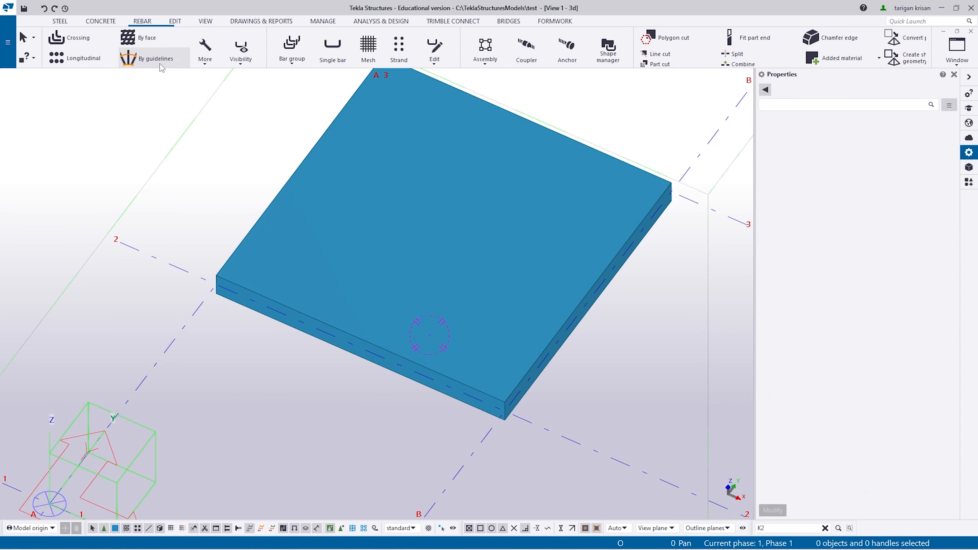
Start a rebar set by guidelines and choose the slab's top face as the face to reinforce
click(161, 68)
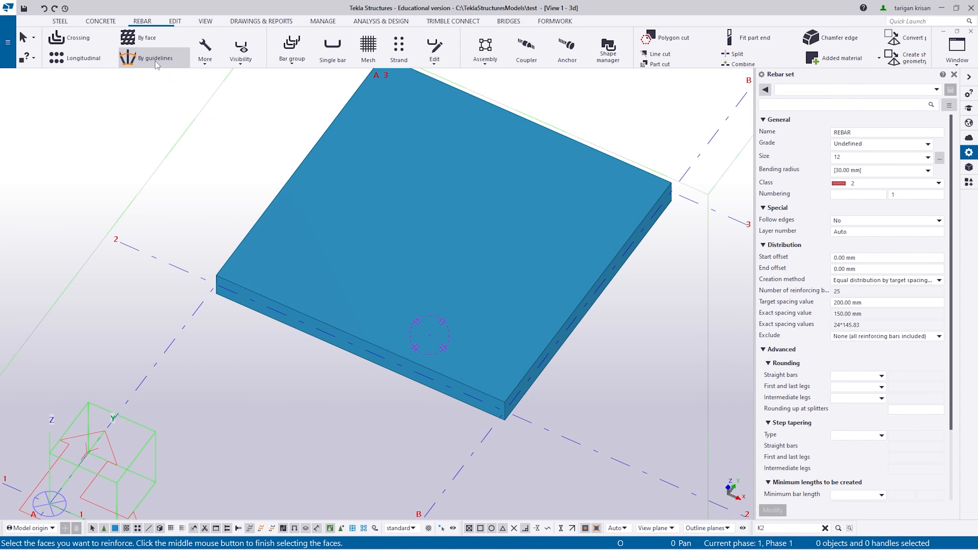
scroll(352, 319, up, 2)
ctrl+middle_drag(352, 319, 323, 376)
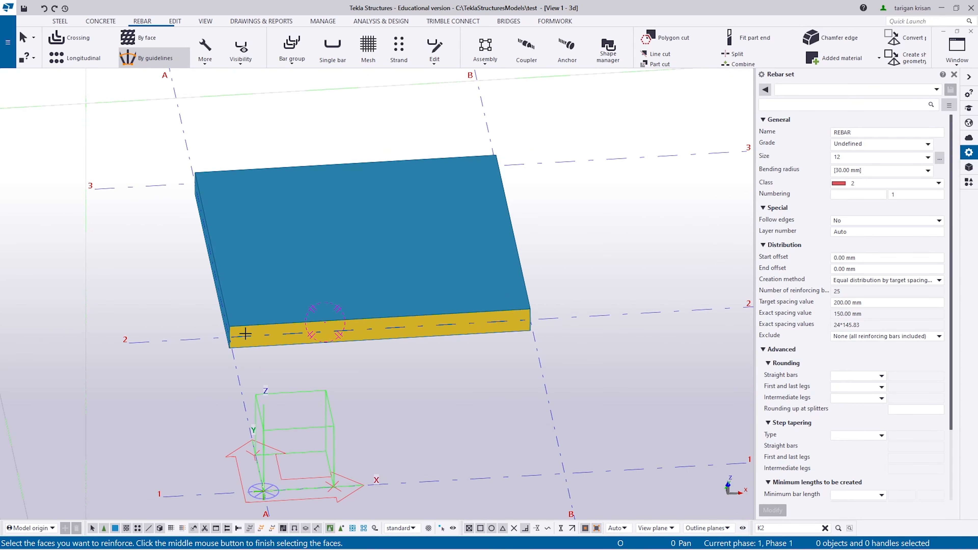
ctrl+middle_drag(198, 350, 572, 360)
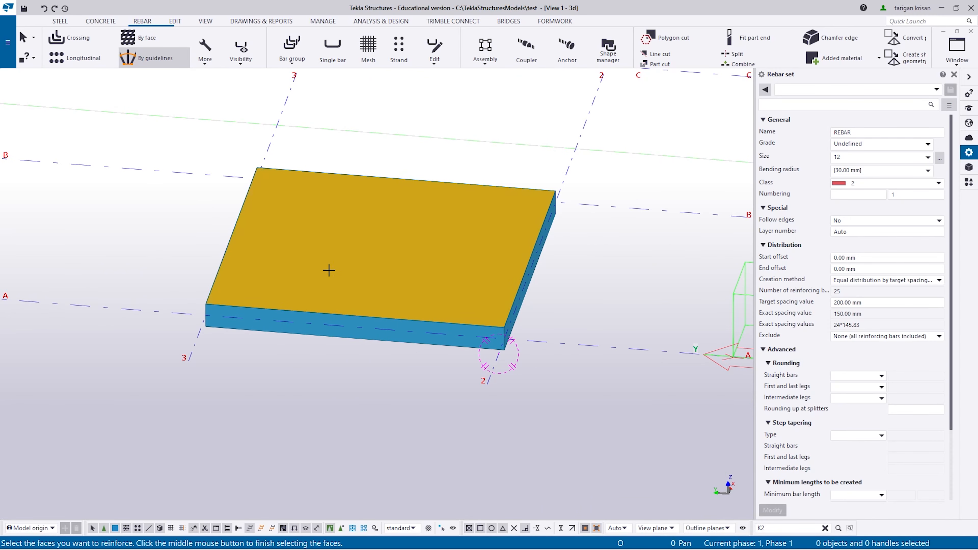
scroll(330, 321, up, 2)
ctrl+middle_drag(314, 335, 300, 298)
ctrl+middle_drag(354, 311, 371, 345)
middle_click(313, 397)
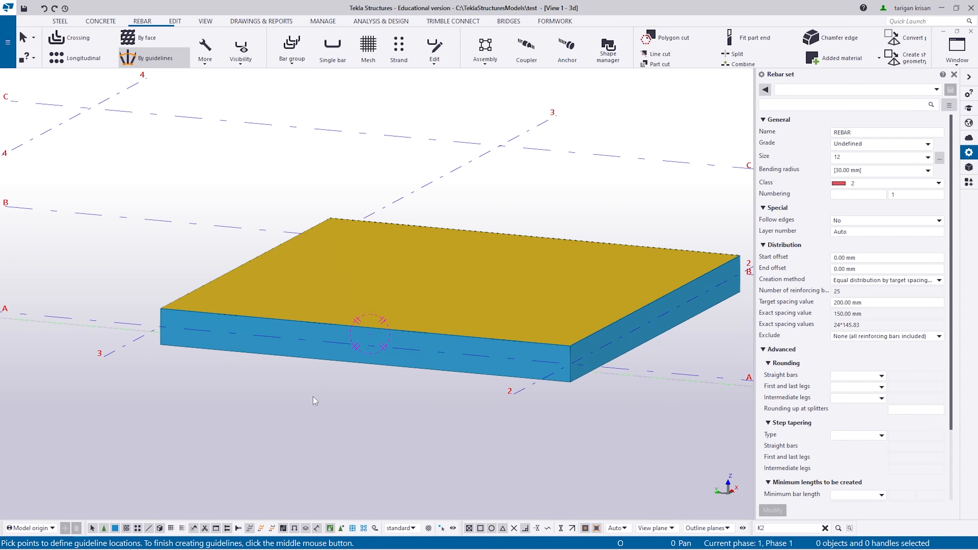
Draw the guideline on the slab's grid A side from A-3 to A-2, finish the rebar set and view the bars
scroll(170, 345, up, 1)
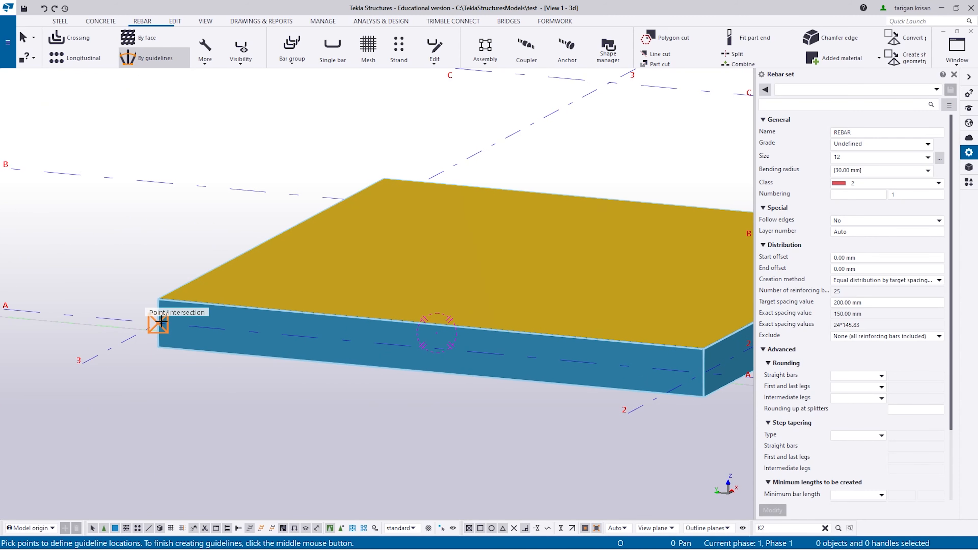
click(158, 324)
scroll(157, 324, down, 2)
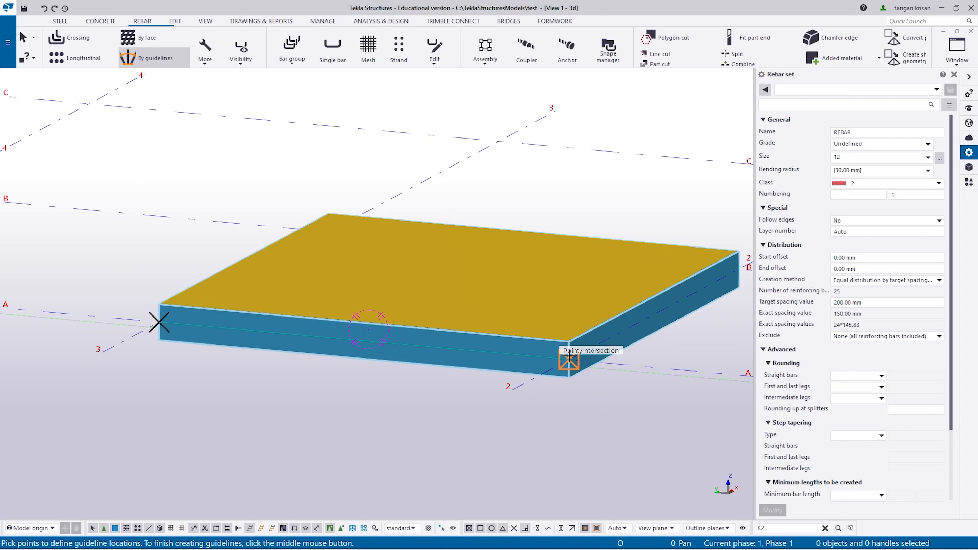
click(568, 358)
ctrl+middle_drag(568, 415, 385, 414)
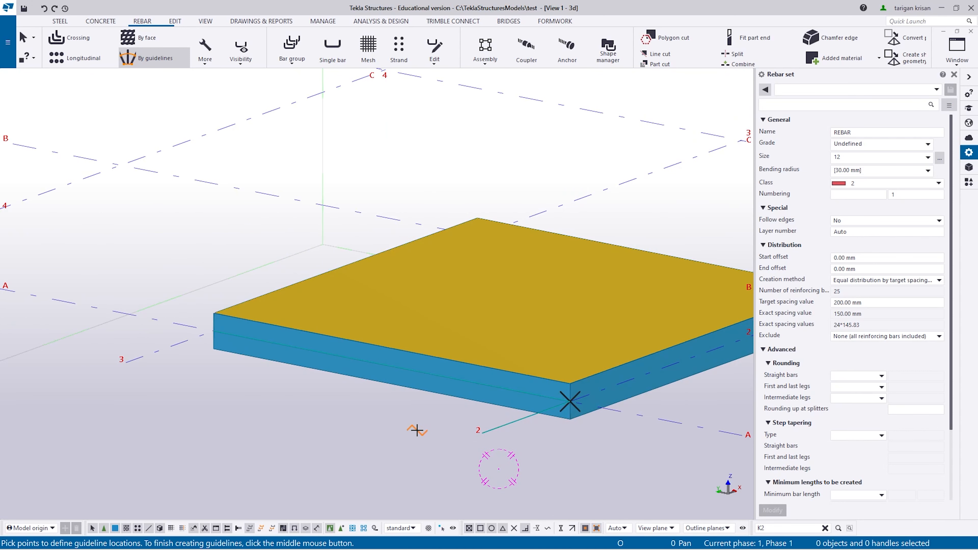
middle_click(349, 423)
scroll(350, 423, down, 1)
click(430, 396)
middle_click(429, 396)
scroll(430, 396, up, 2)
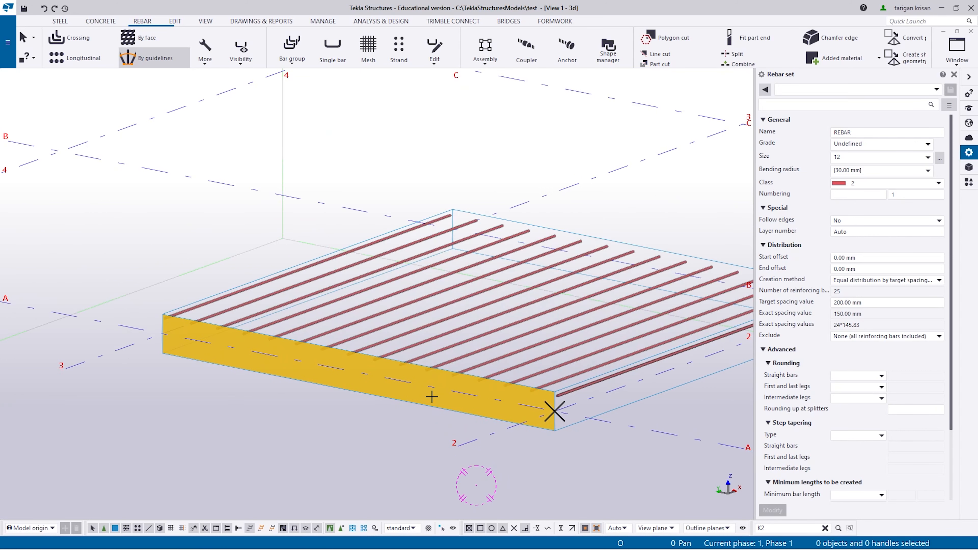
scroll(431, 397, up, 2)
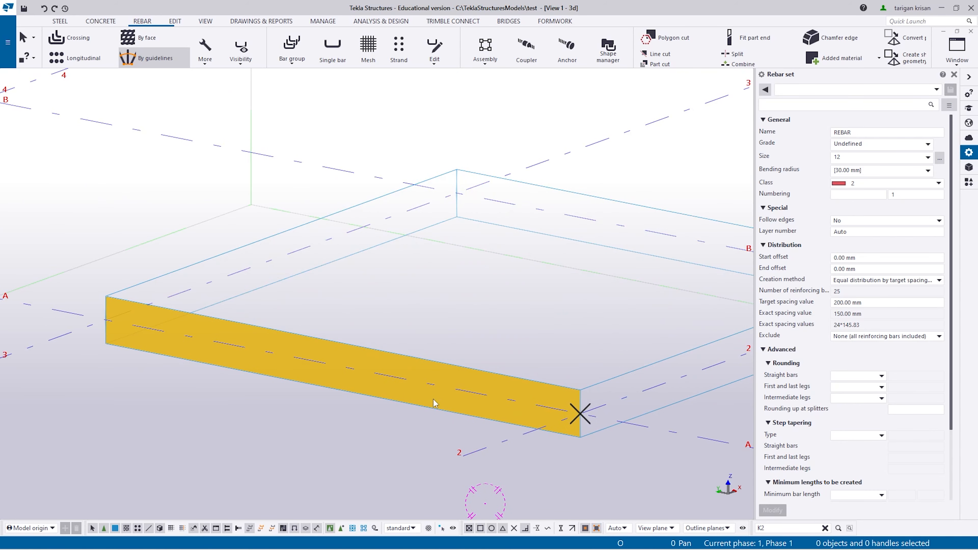
scroll(382, 433, down, 2)
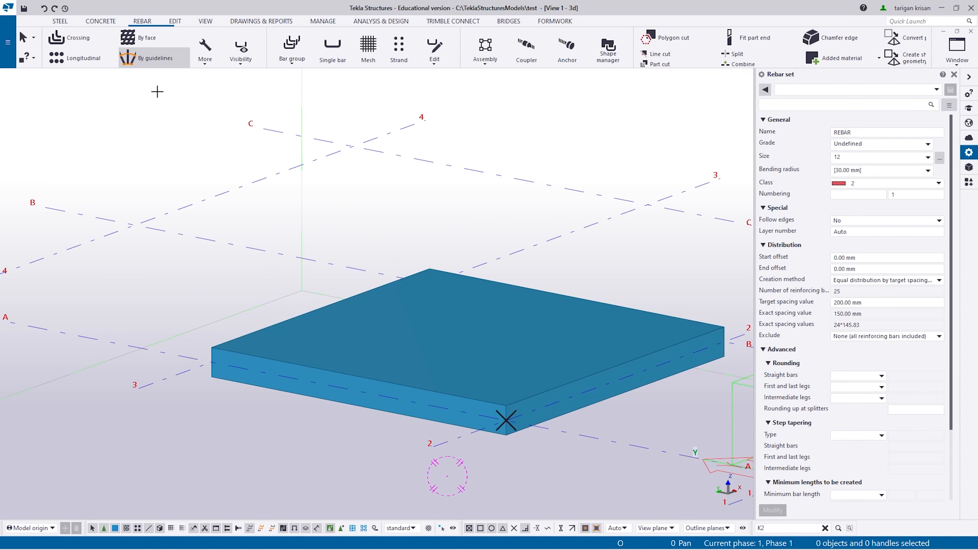
Create a rebar set by guidelines on the slab's top and bottom faces, with the guideline from A-3 to A-2, and view the bars
click(158, 63)
ctrl+middle_drag(419, 335, 363, 413)
middle_click(296, 406)
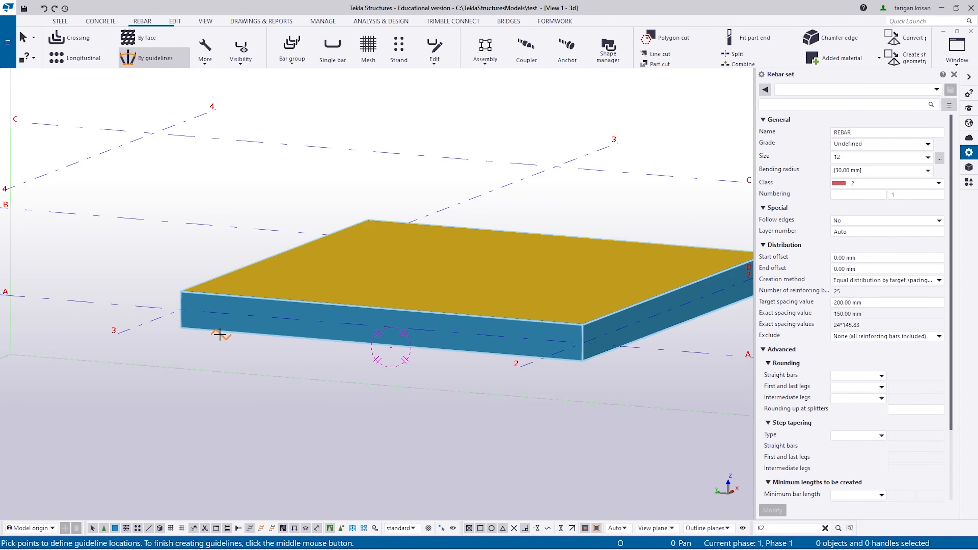
scroll(219, 335, up, 1)
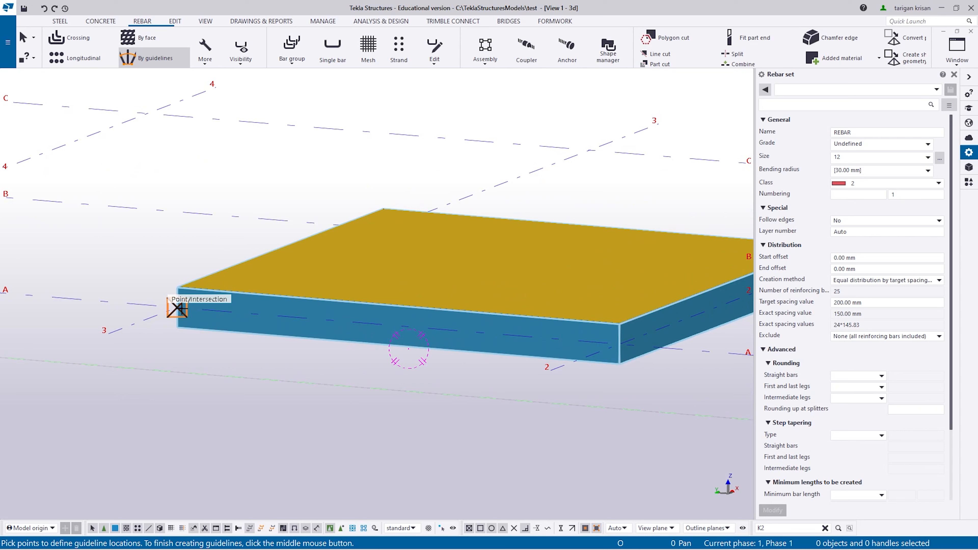
click(177, 308)
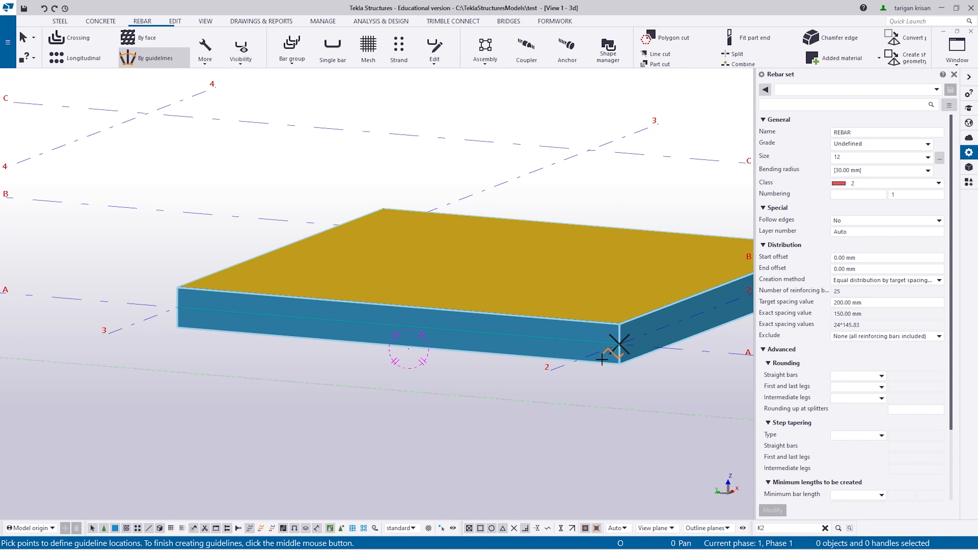
click(618, 346)
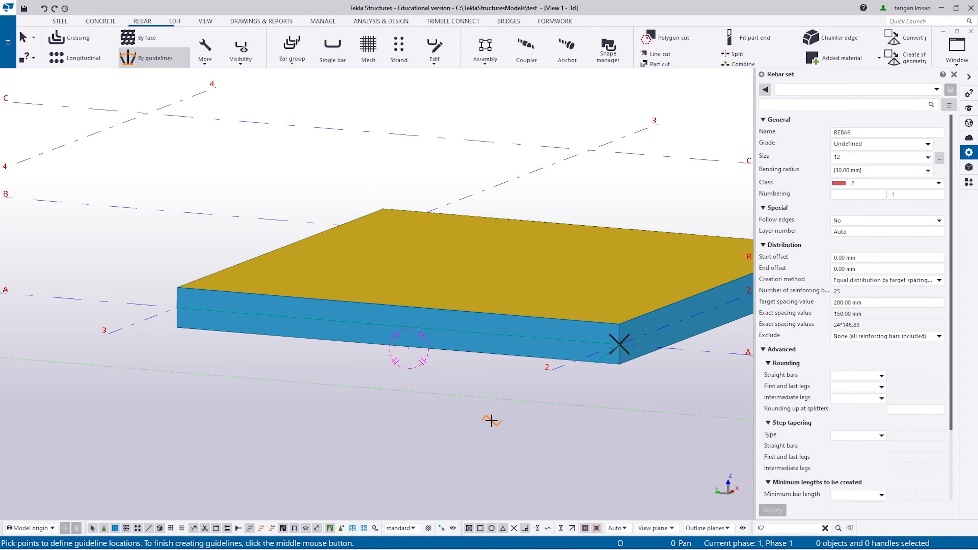
middle_click(496, 410)
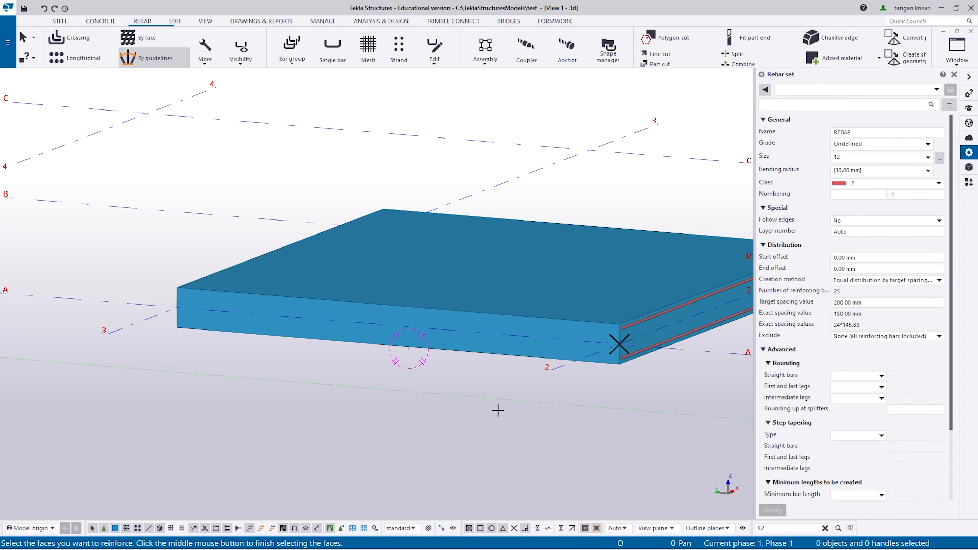
middle_click(494, 396)
ctrl+middle_drag(493, 341, 357, 345)
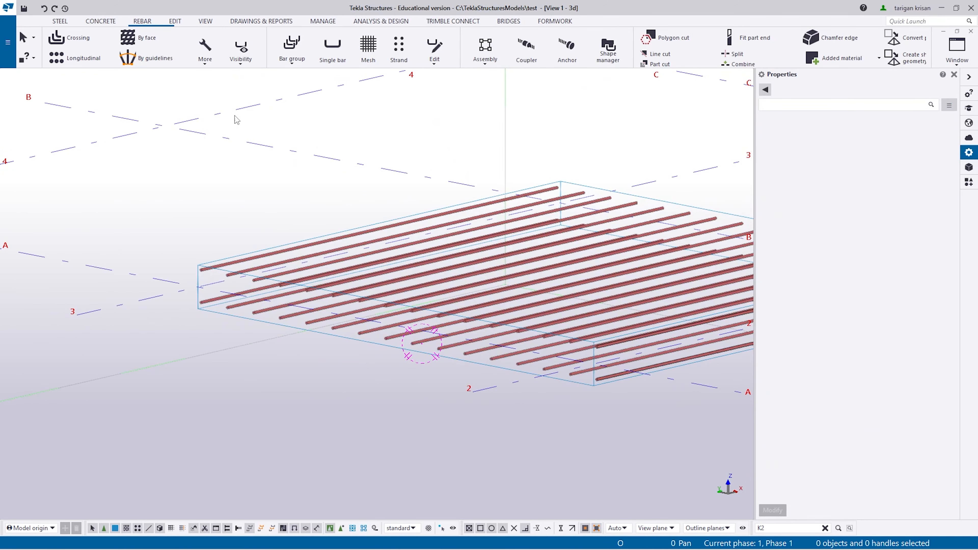
Start and abandon a rebar set by face, and undo the last guideline rebar set on the slab
click(148, 39)
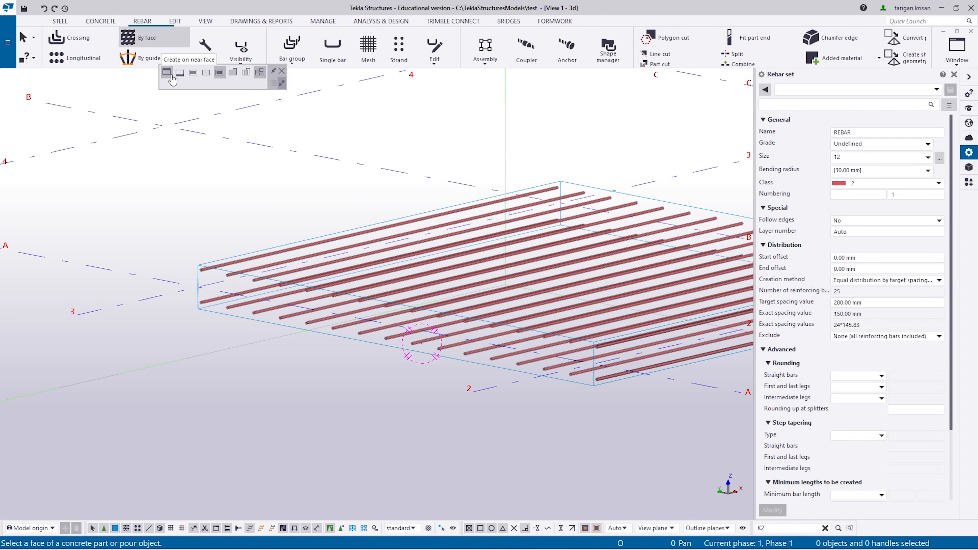
click(181, 76)
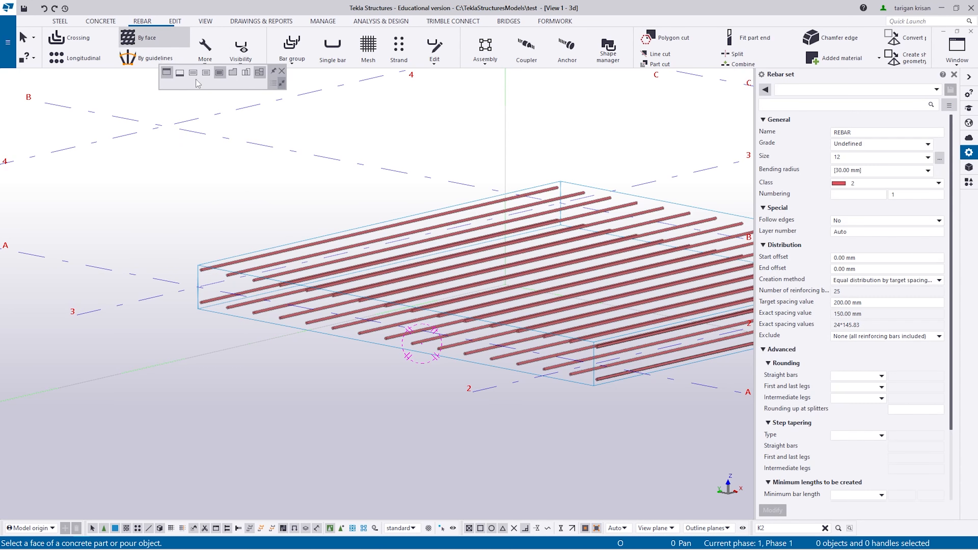
middle_click(215, 86)
scroll(501, 364, up, 2)
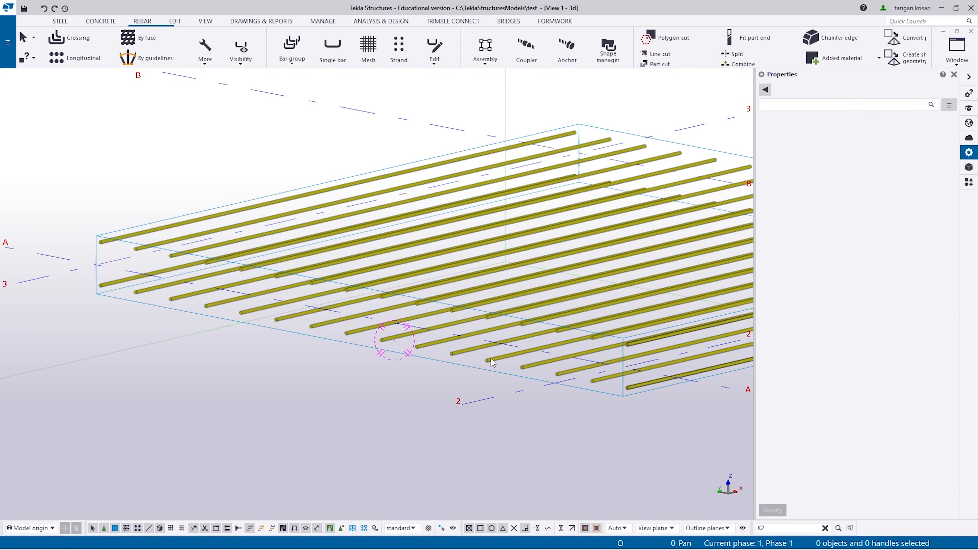
key(ctrl+z)
scroll(446, 356, down, 2)
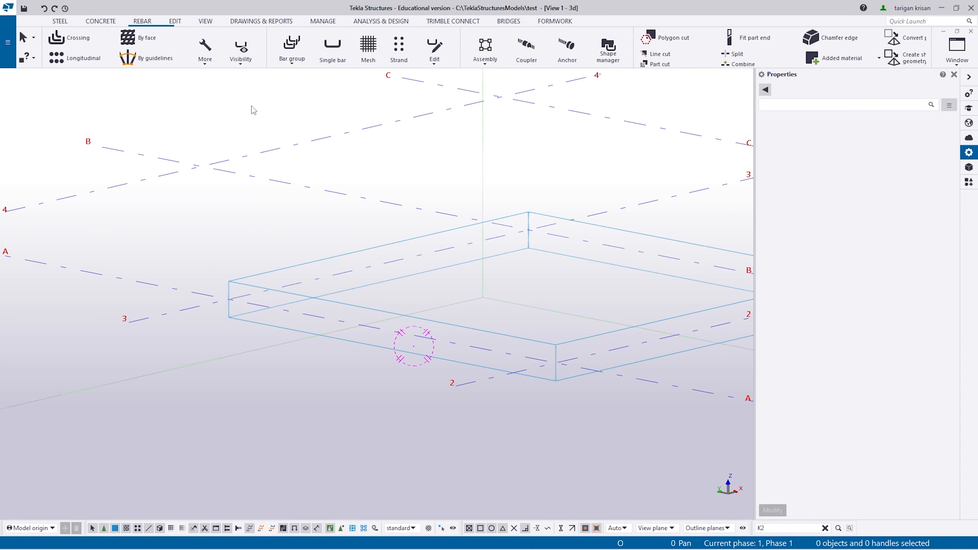
Start a rebar set by guidelines and choose the slab's top and bottom faces as the faces to reinforce
click(166, 63)
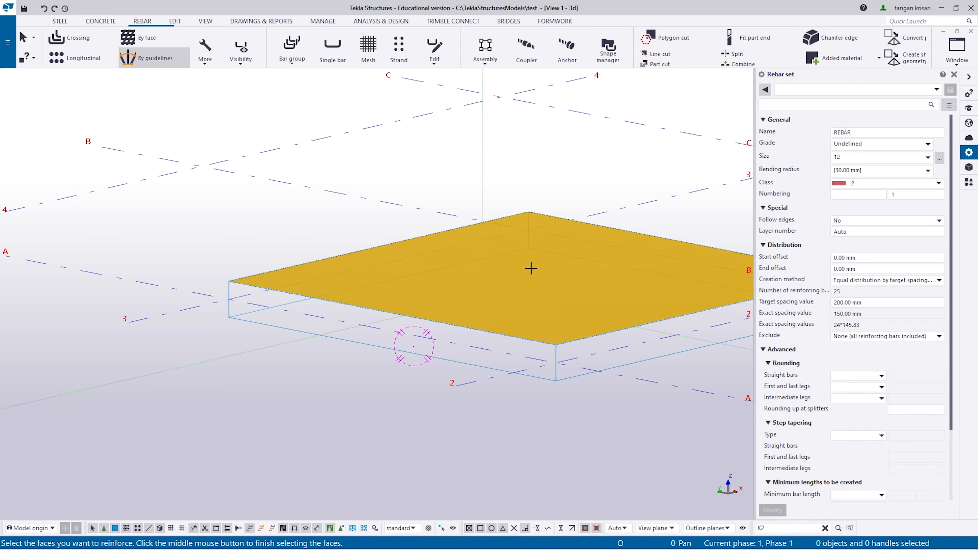
click(531, 268)
ctrl+middle_drag(511, 296, 454, 253)
click(447, 369)
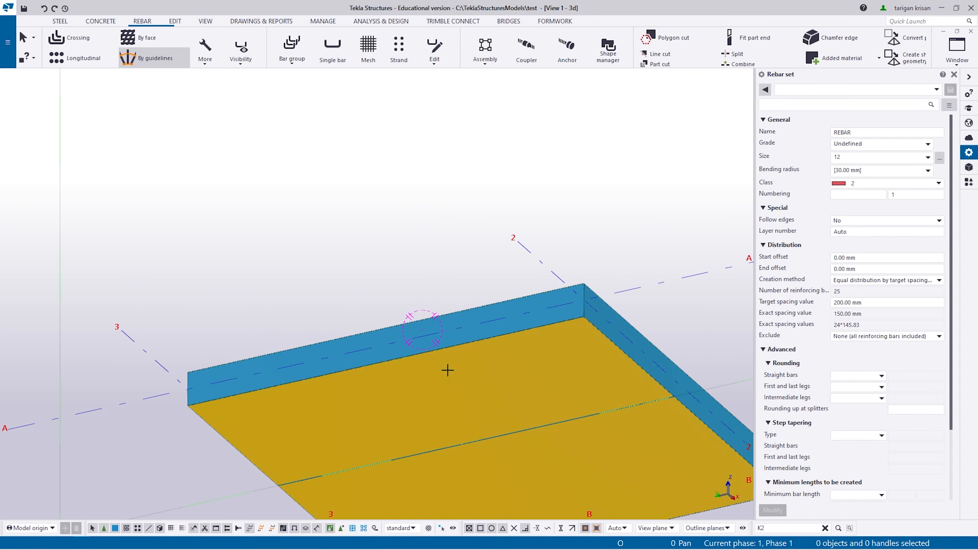
ctrl+middle_drag(447, 369, 458, 434)
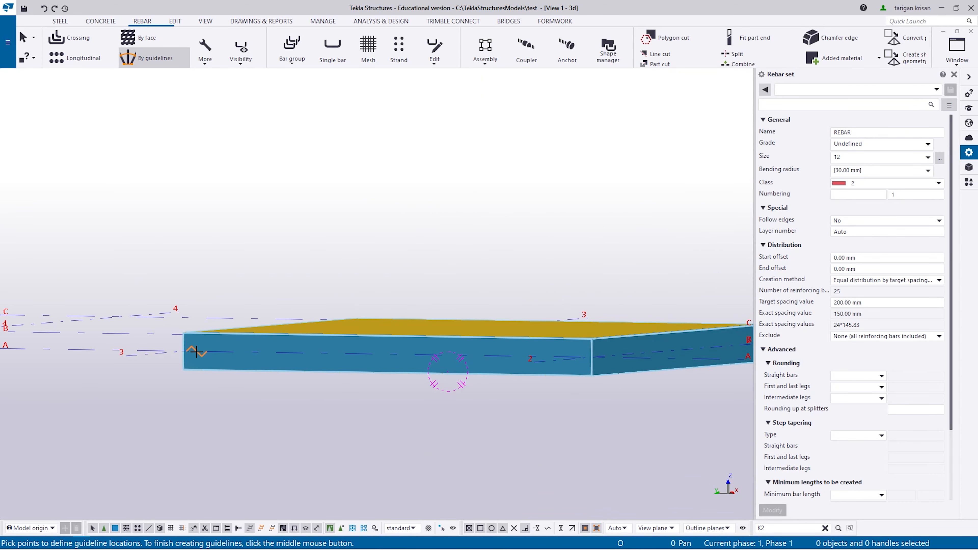
Draw the guidelines along grid A from A-3 to A-2 and along grid 2 to B-2, and finish the rebar set
ctrl+middle_drag(197, 352, 175, 348)
ctrl+middle_drag(623, 360, 455, 383)
scroll(456, 384, up, 1)
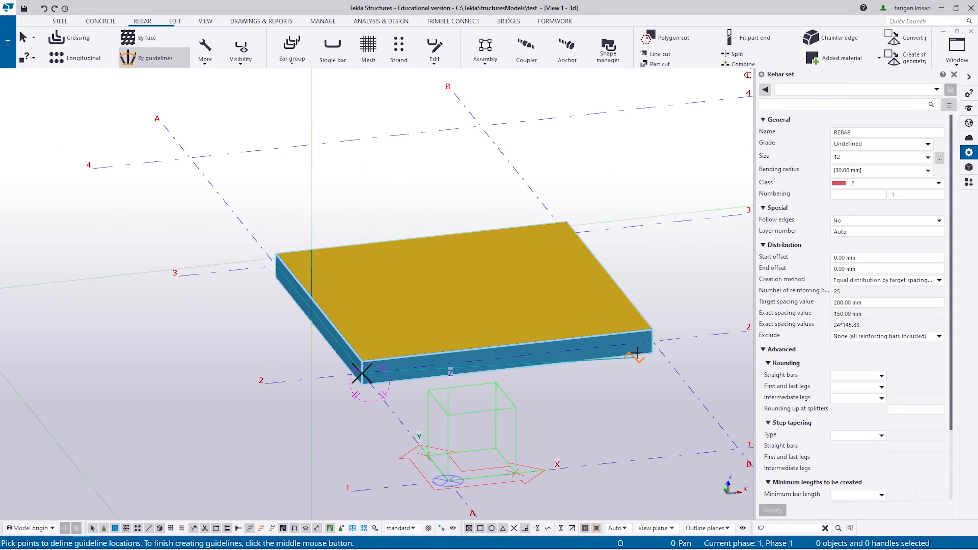
middle_click(574, 401)
middle_click(578, 400)
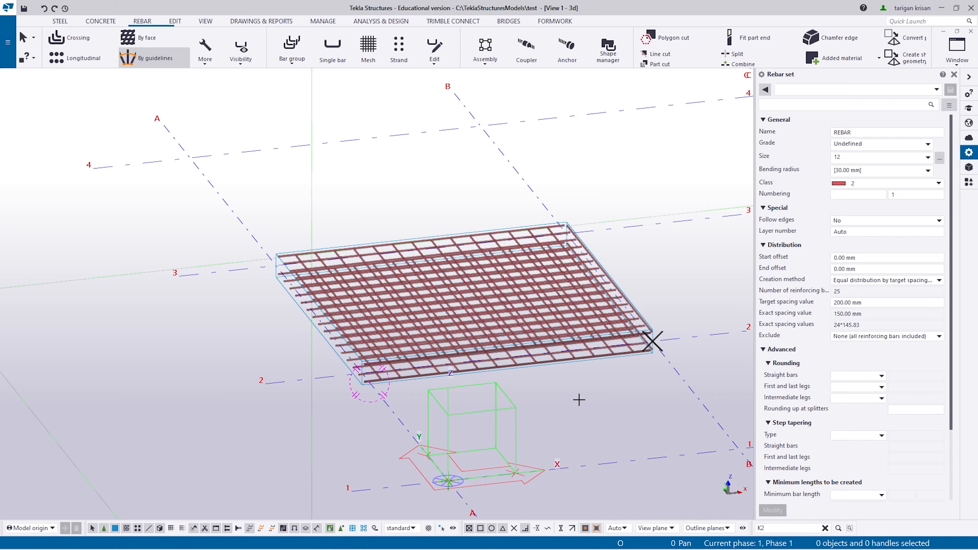
Select the slab's crossing rebar set and examine its bars, guidelines and dimensions from several angles
scroll(501, 347, up, 3)
mouse_move(443, 386)
middle_down()
mouse_move(418, 376)
mouse_move(501, 382)
mouse_move(560, 304)
mouse_move(493, 374)
mouse_move(430, 392)
middle_up()
scroll(431, 392, down, 5)
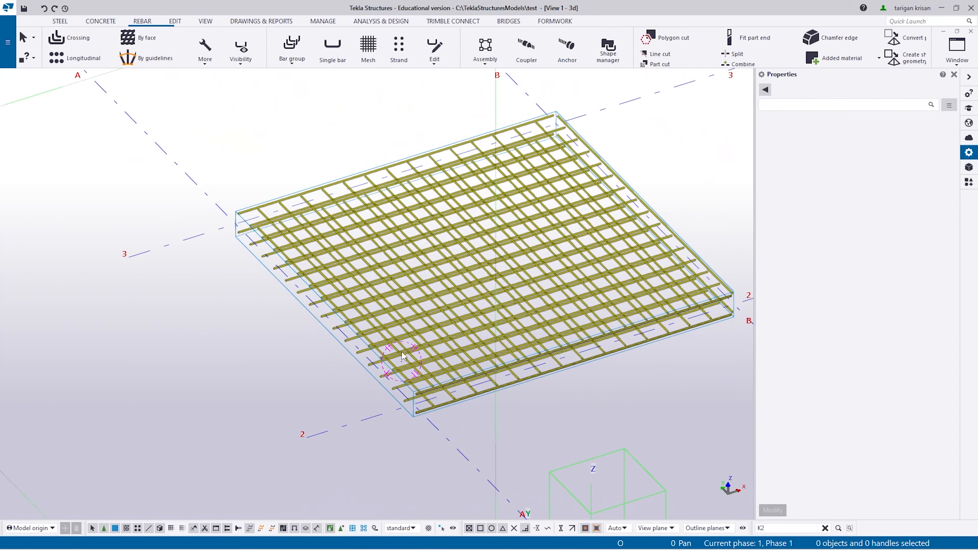
click(434, 309)
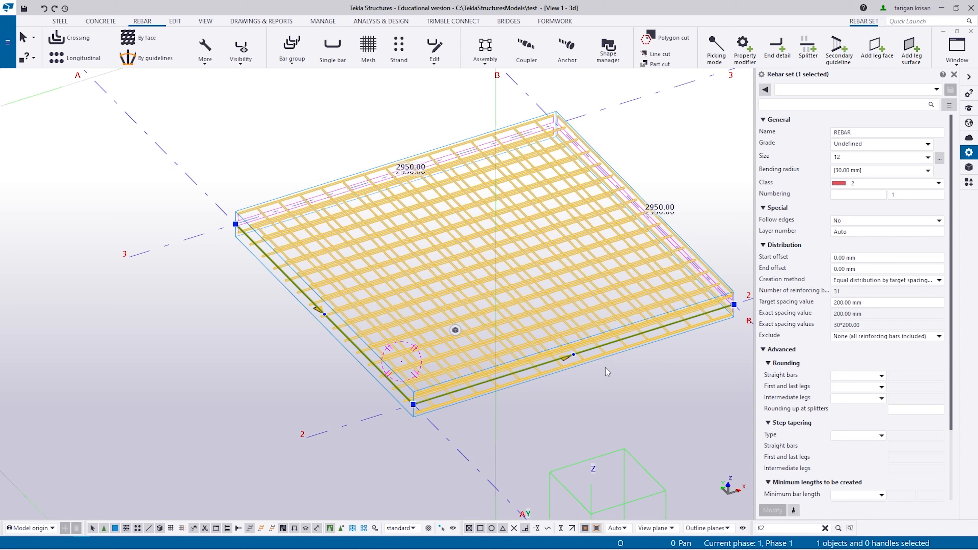
scroll(494, 353, down, 3)
scroll(461, 339, up, 2)
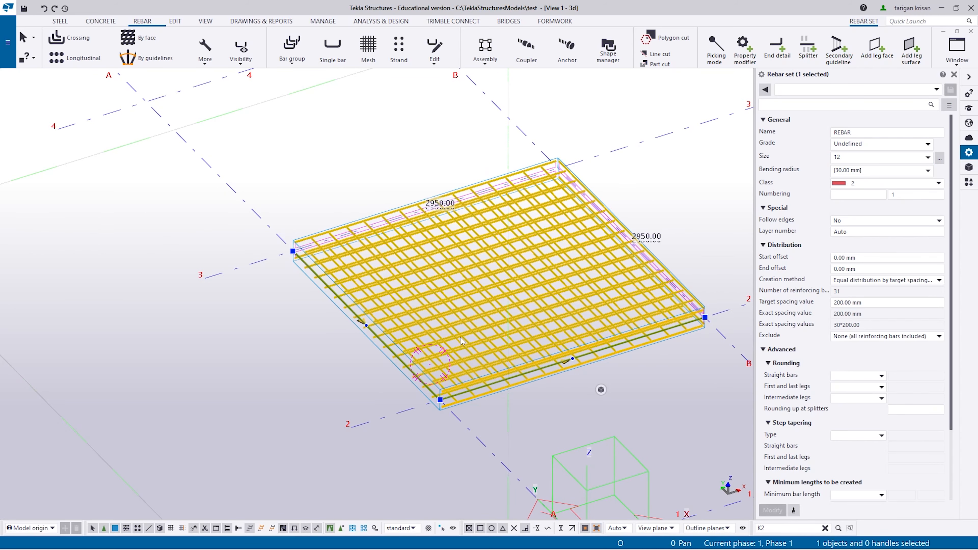
click(341, 392)
scroll(342, 390, down, 3)
ctrl+middle_drag(357, 390, 390, 392)
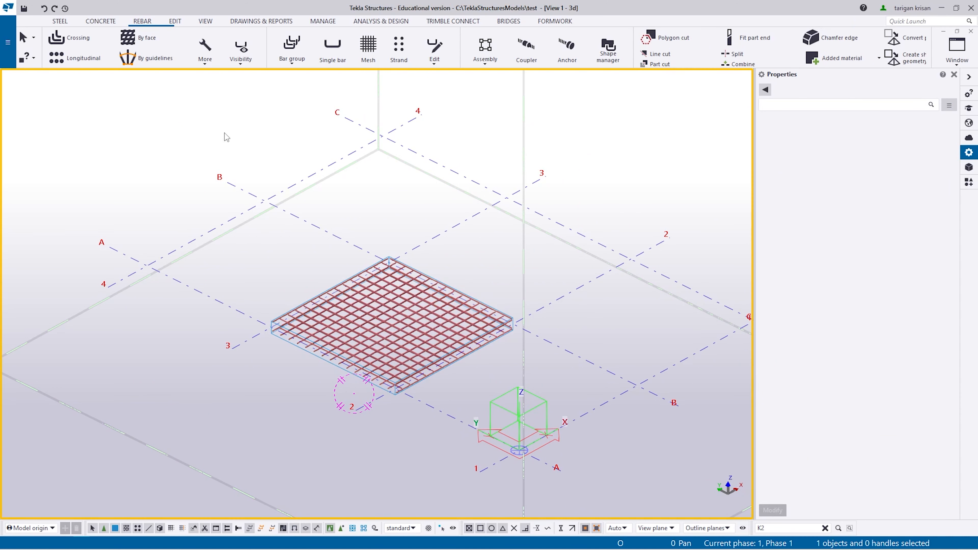
Open the recent model New model 2 without saving the current model, and minimize its plan view window
click(8, 41)
click(42, 86)
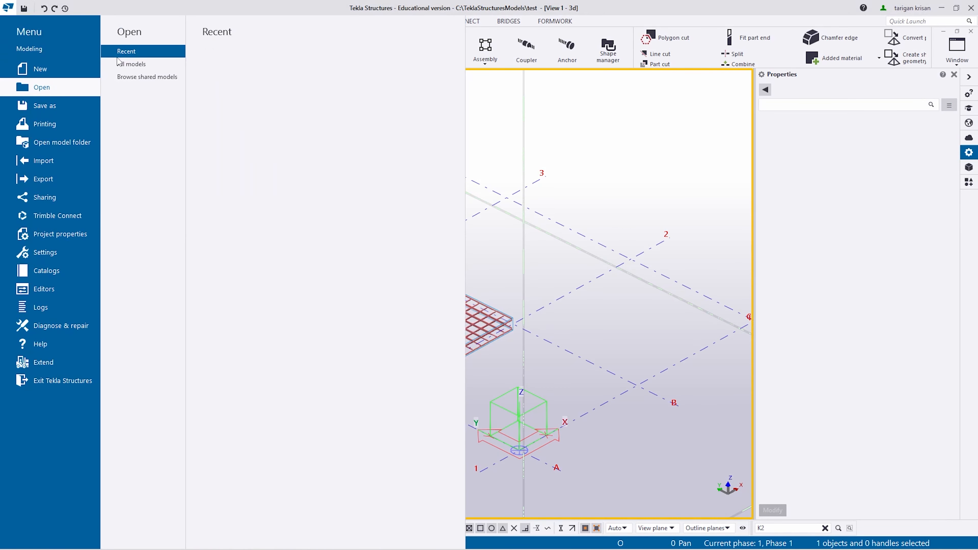
click(229, 77)
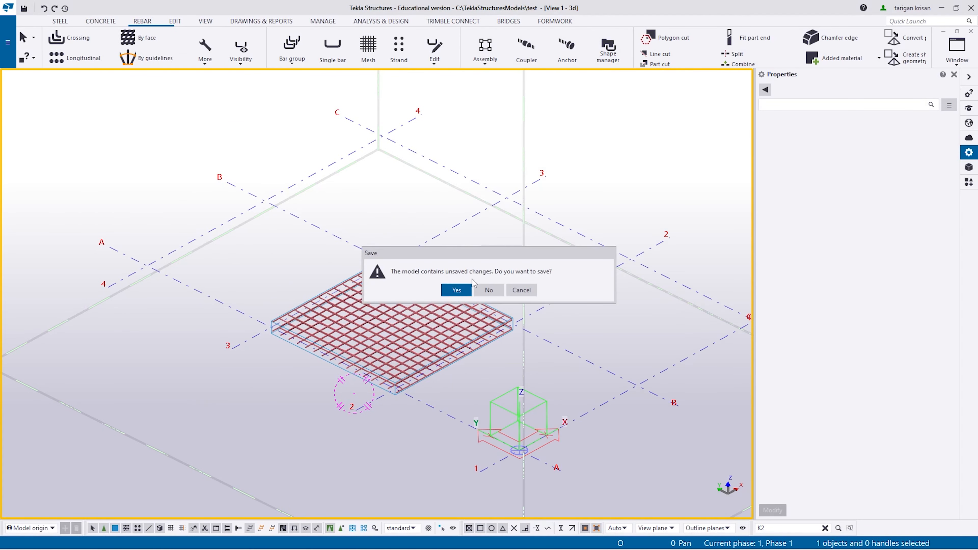
click(493, 287)
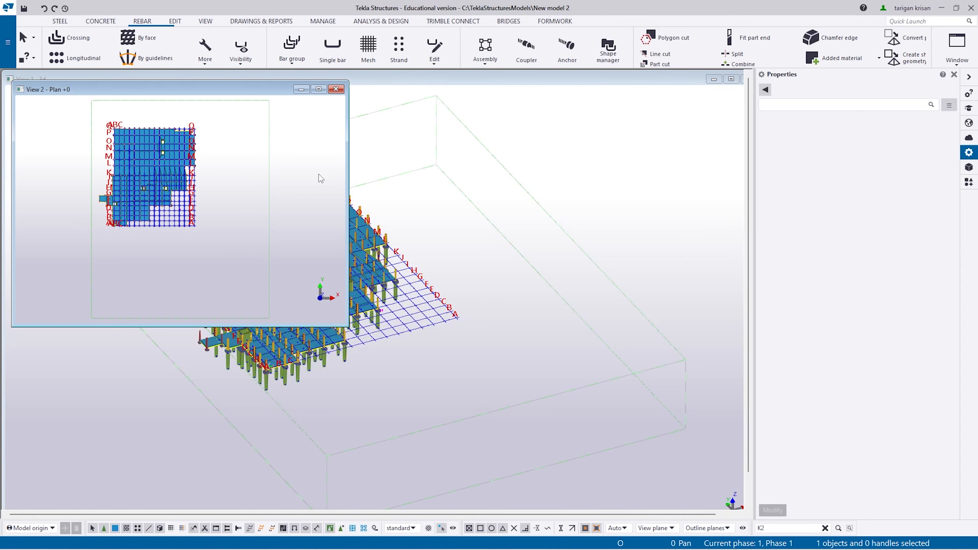
click(303, 89)
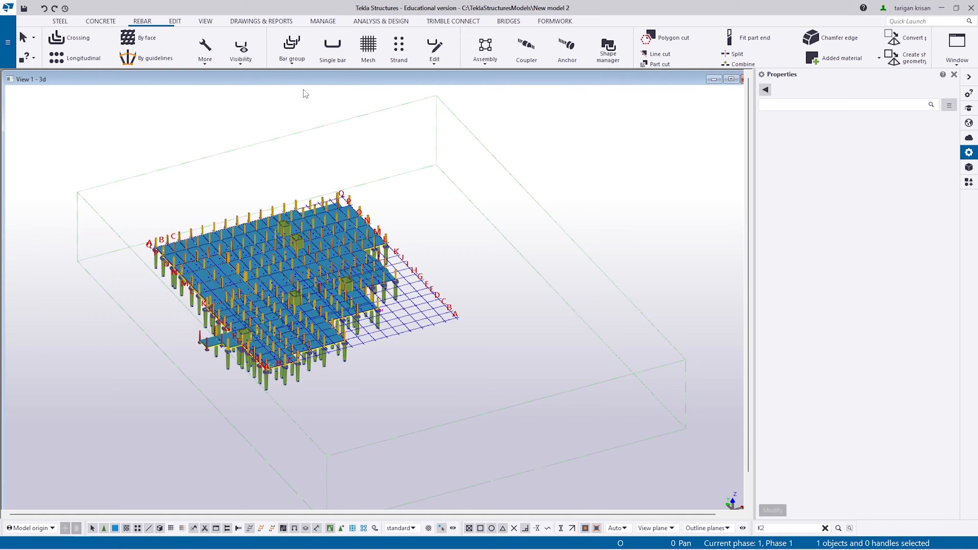
Show the floor model's 3D view in plan and examine the slab panels between the beams
scroll(273, 319, up, 3)
key(ctrl+p)
scroll(242, 232, up, 3)
scroll(454, 297, down, 2)
drag(646, 408, 276, 105)
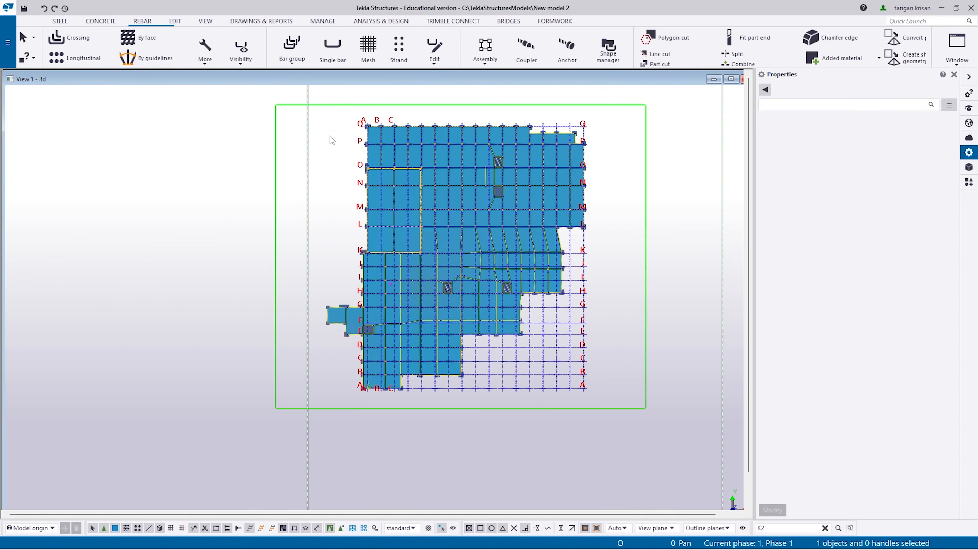
key(Delete)
key(ctrl+z)
scroll(465, 293, up, 5)
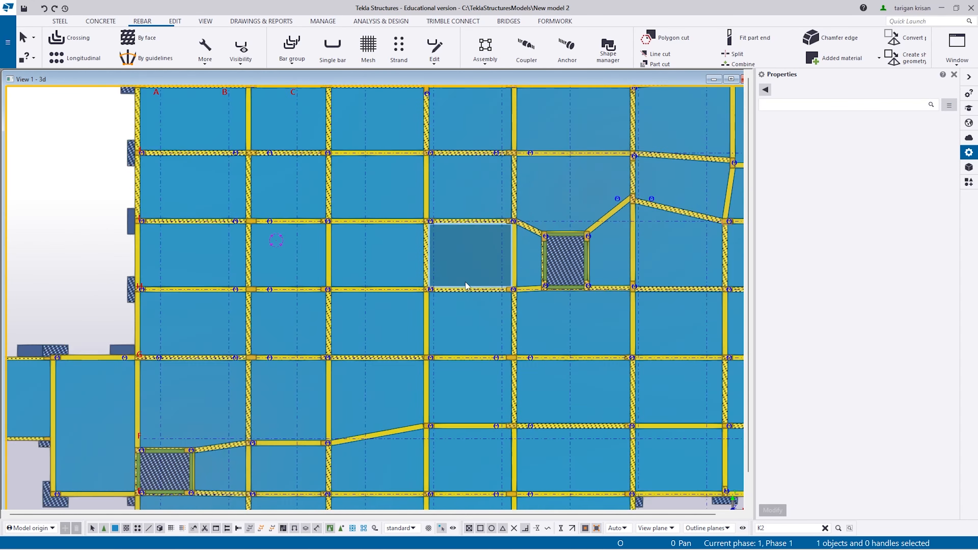
Minimize the existing 3D view, create a basic view at coordinate 0.00, and display it maximized in plan
click(713, 79)
click(206, 21)
click(105, 58)
click(118, 78)
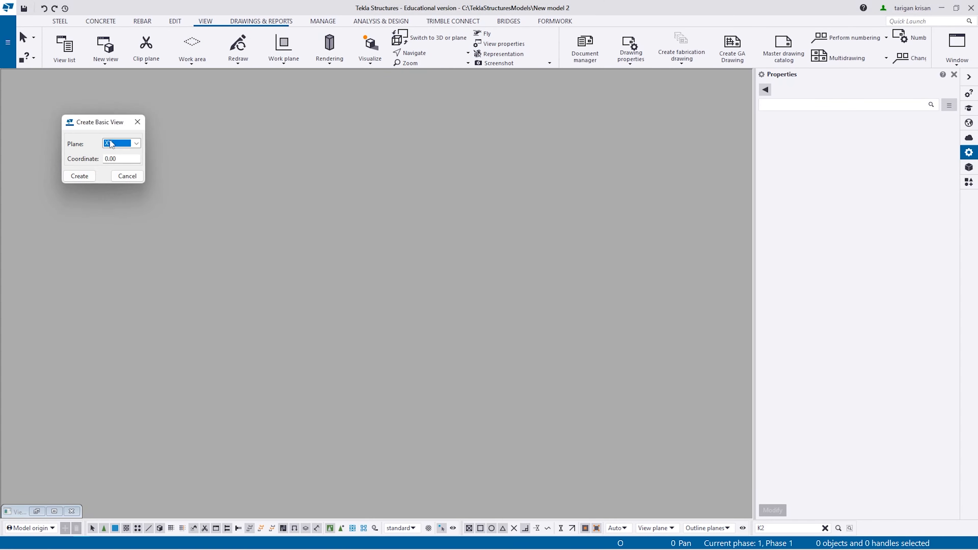
click(79, 175)
click(317, 79)
key(ctrl+p)
right_click(644, 261)
right_click(630, 269)
right_click(656, 329)
click(679, 378)
scroll(420, 363, up, 6)
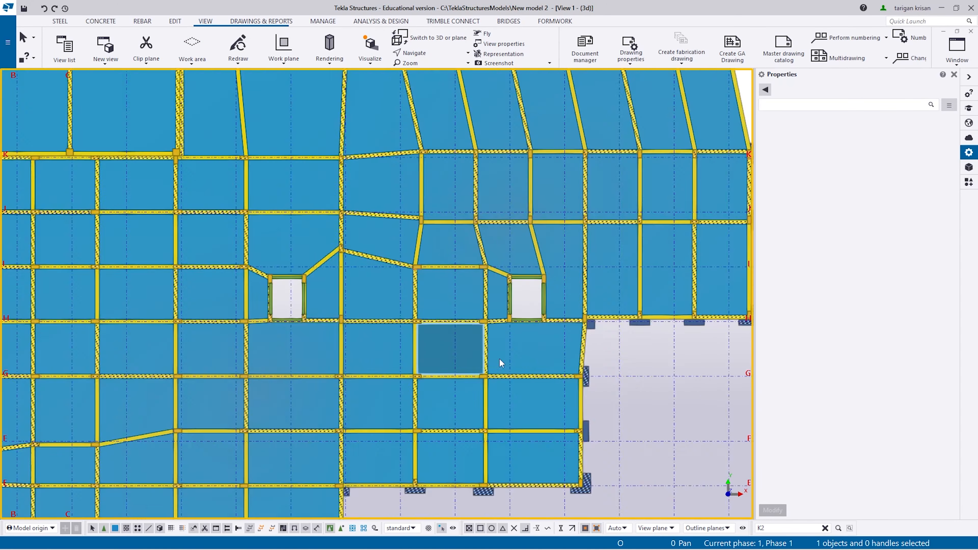
Set the new view's depth to 10000 in its view properties and return the view to plan
scroll(530, 308, down, 5)
middle_drag(319, 327, 591, 187)
double_click(591, 187)
click(667, 195)
click(731, 65)
double_click(662, 182)
text(10000)
click(635, 231)
click(593, 231)
scroll(479, 268, up, 4)
ctrl+middle_drag(438, 339, 323, 423)
key(ctrl+p)
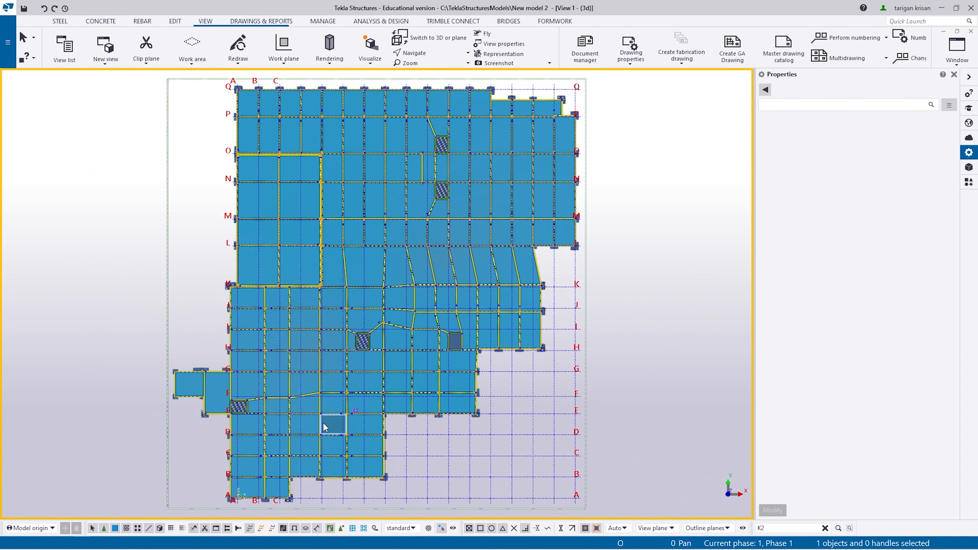
scroll(376, 396, up, 2)
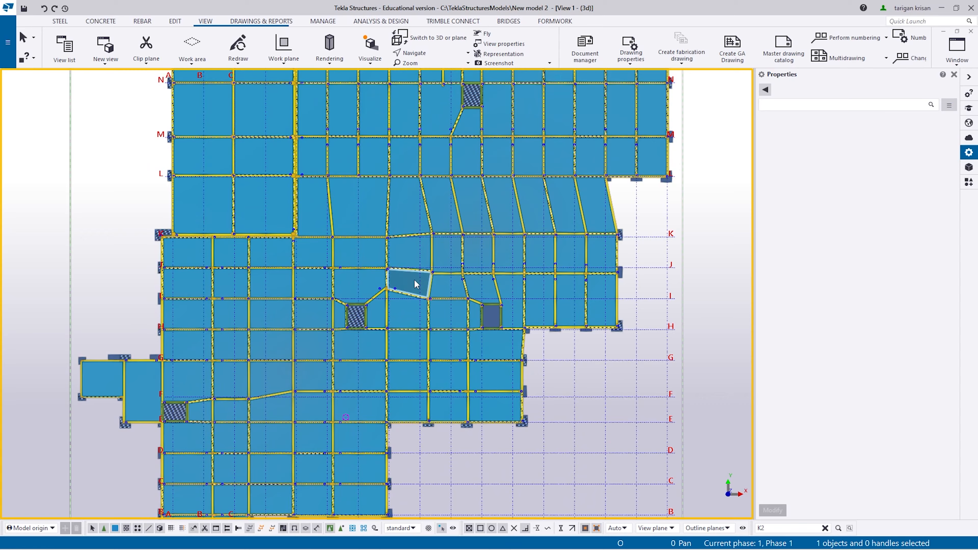
scroll(413, 283, down, 2)
scroll(414, 283, up, 3)
scroll(413, 285, down, 5)
scroll(403, 303, up, 4)
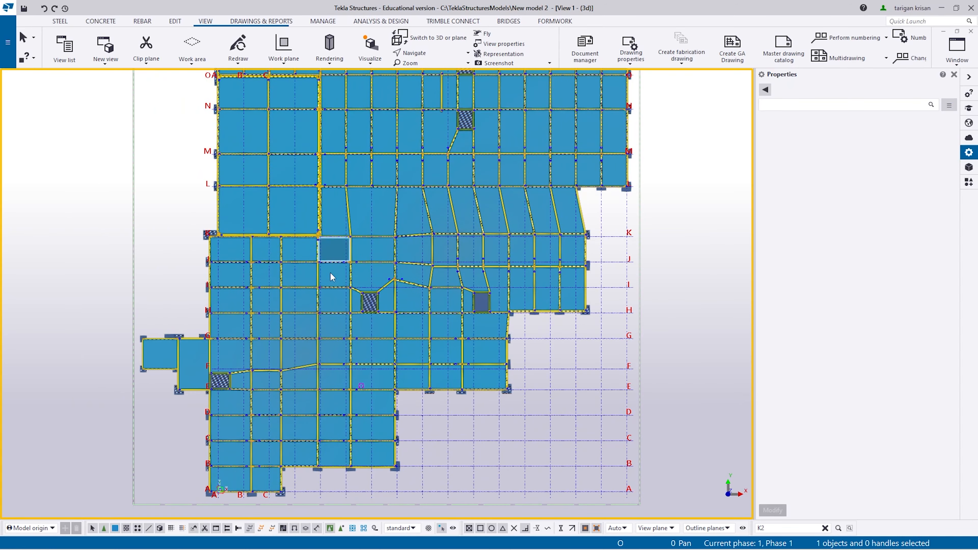
scroll(456, 327, down, 5)
Start a rebar set by face over the floor panels near grids E to G and choose its bar layout options
click(142, 21)
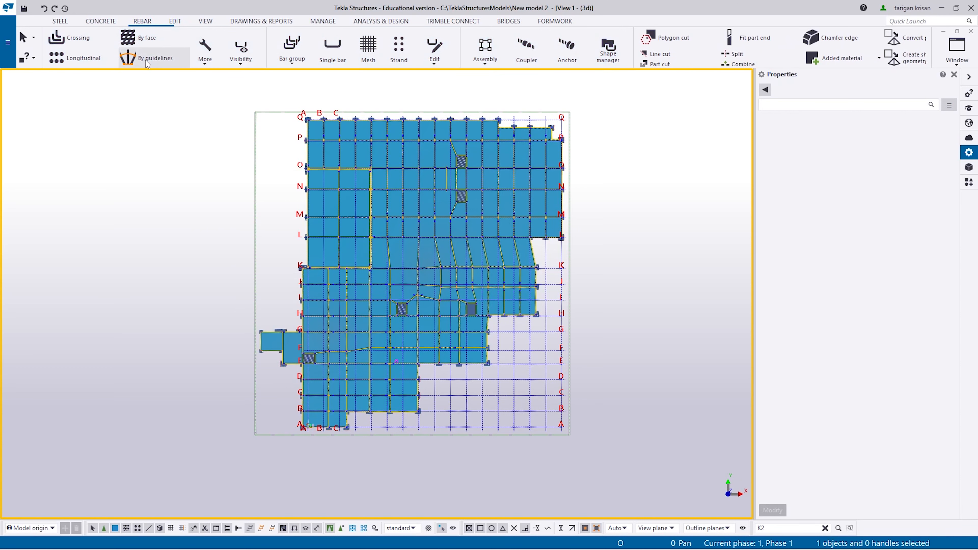
click(154, 42)
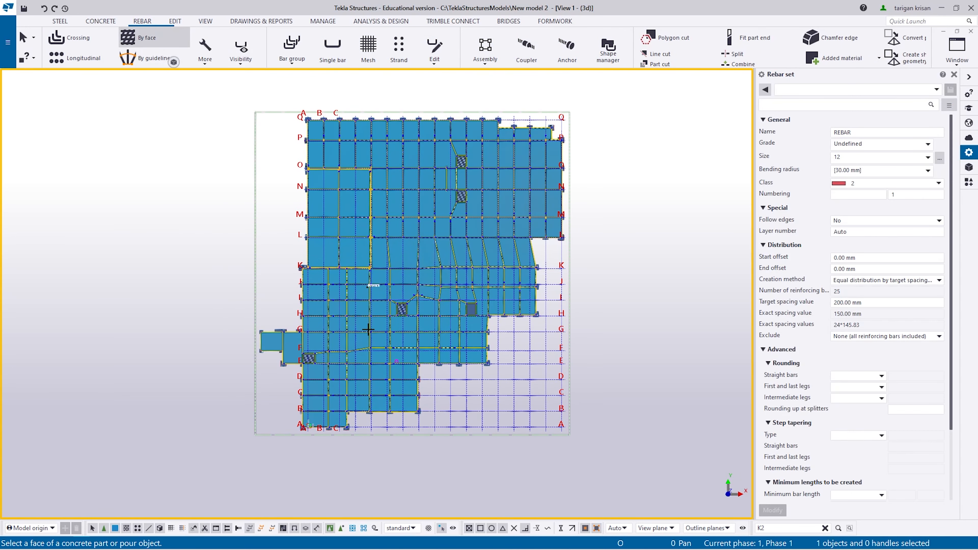
scroll(367, 311, up, 3)
mouse_move(173, 61)
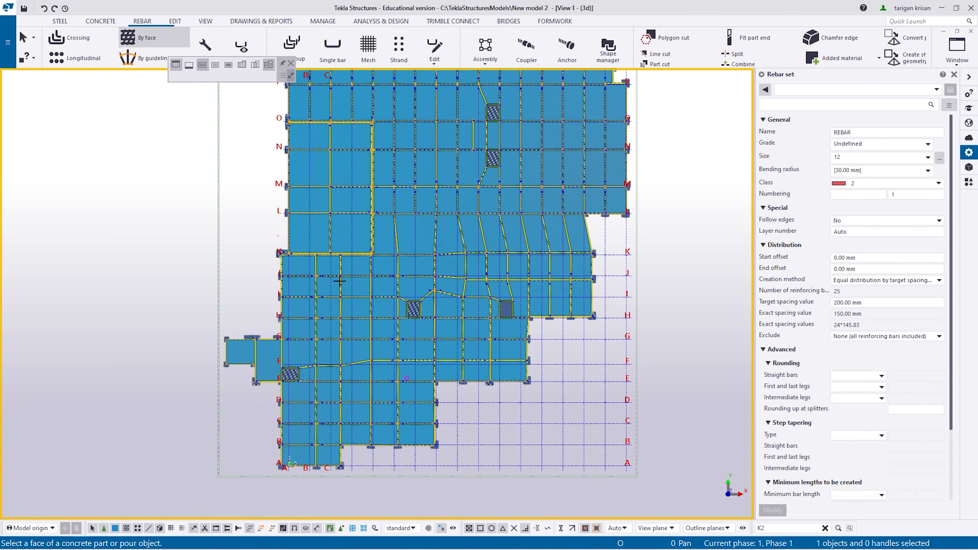
scroll(453, 279, up, 5)
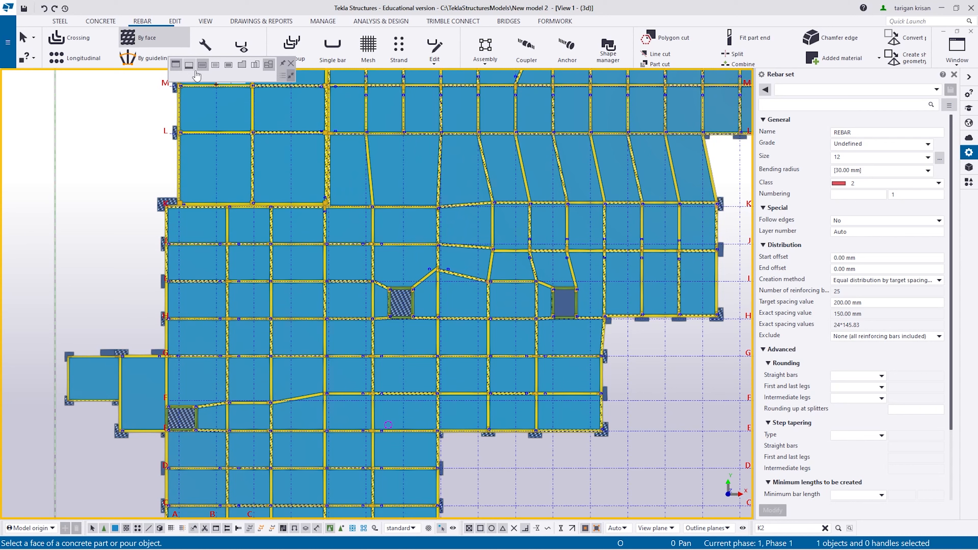
click(190, 67)
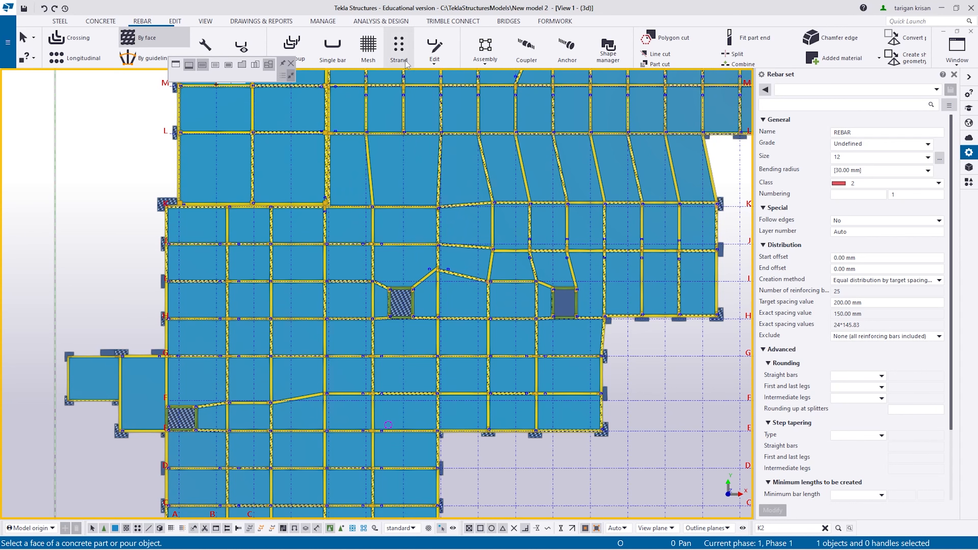
scroll(368, 50, down, 1)
scroll(317, 385, up, 5)
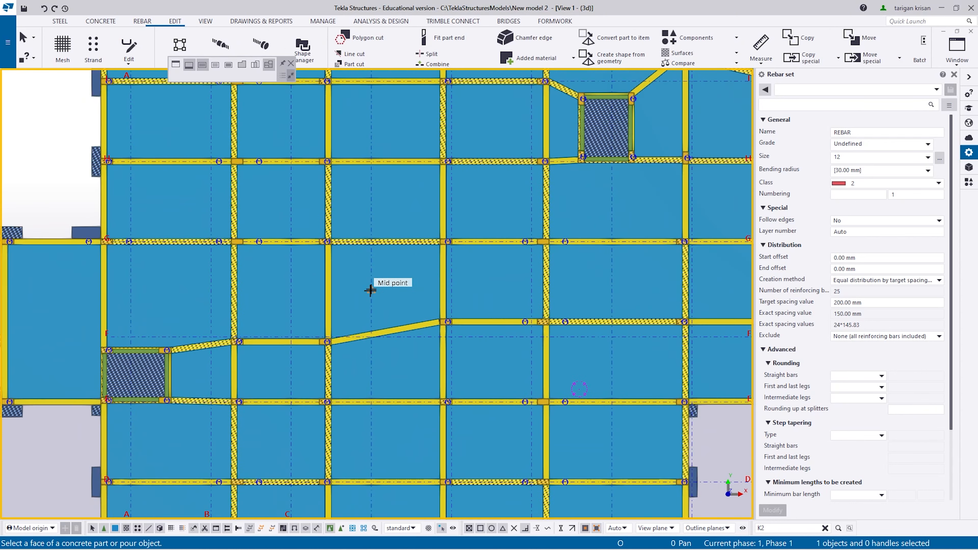
scroll(246, 364, up, 5)
scroll(270, 266, down, 3)
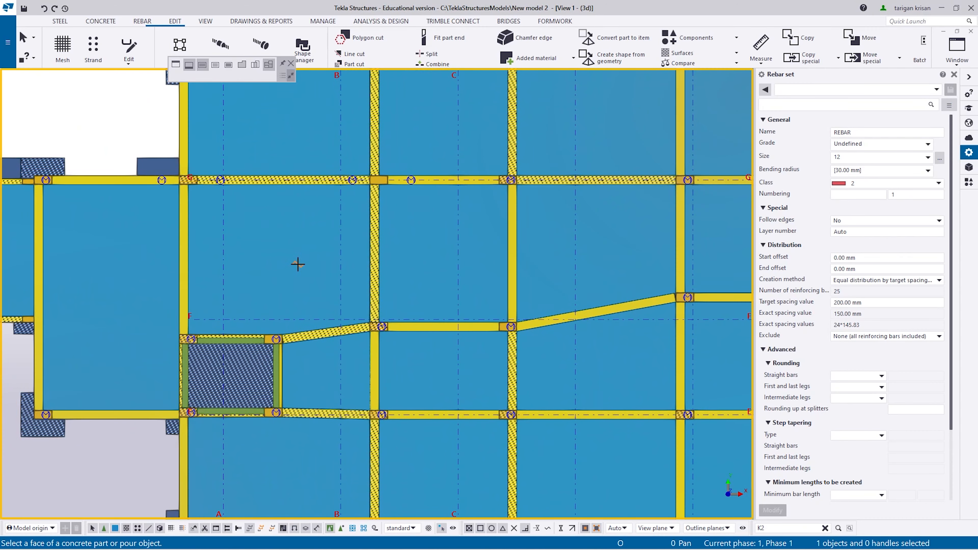
scroll(341, 296, down, 2)
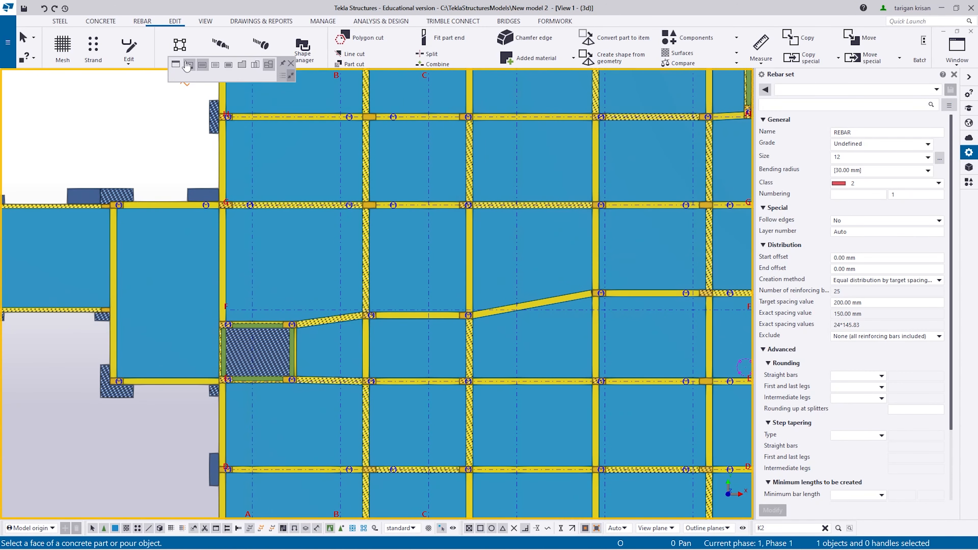
click(228, 65)
scroll(300, 282, up, 4)
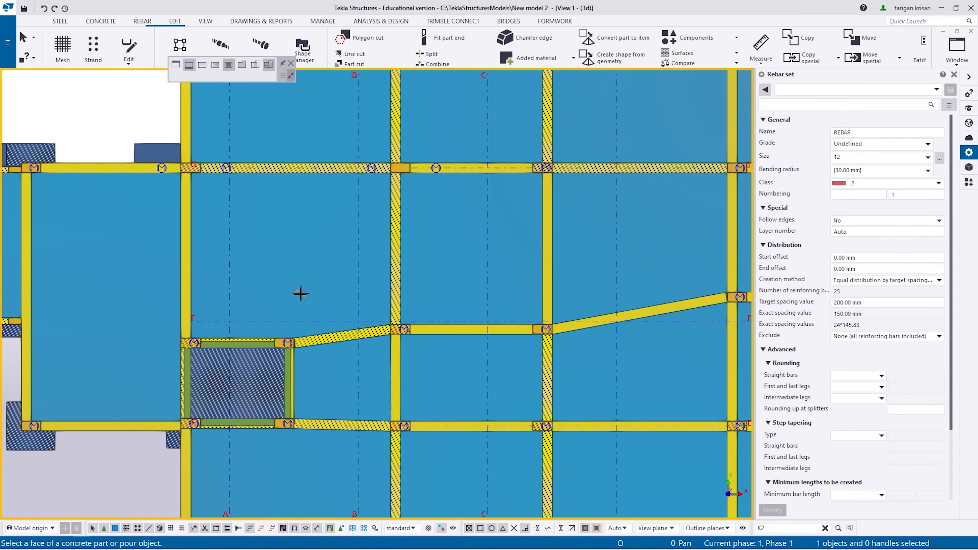
key(Escape)
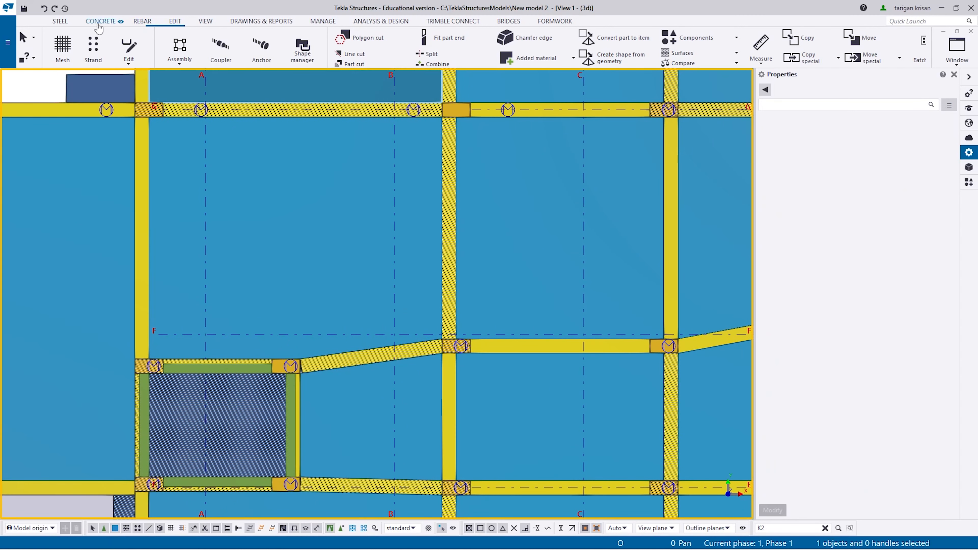
Restart the by-face rebar set and configure it to reinforce a single slab face with bars in both directions
click(142, 22)
click(142, 38)
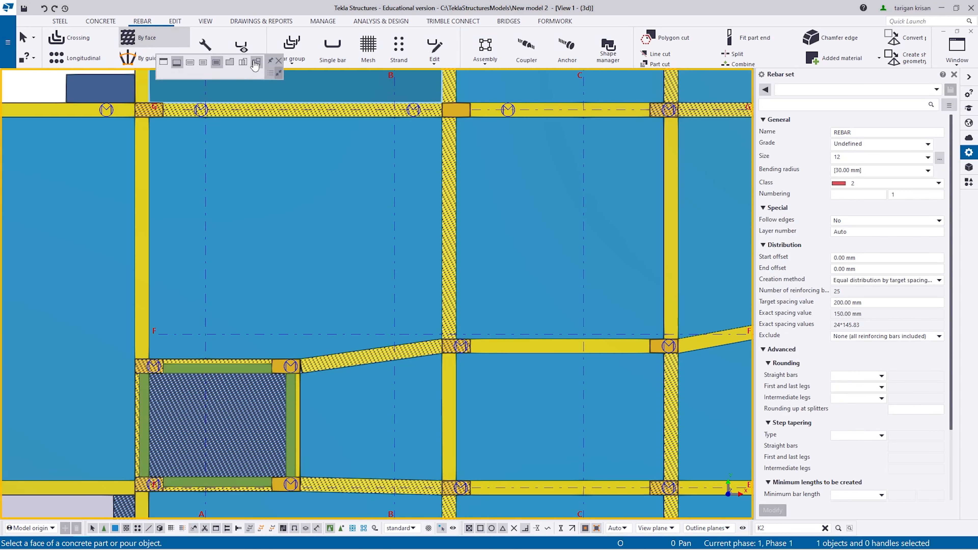
click(256, 64)
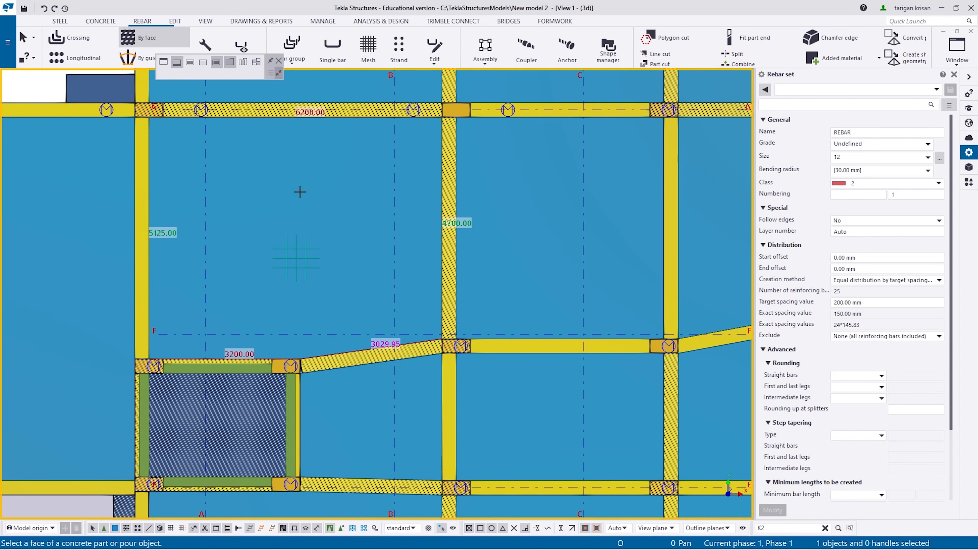
scroll(304, 201, down, 1)
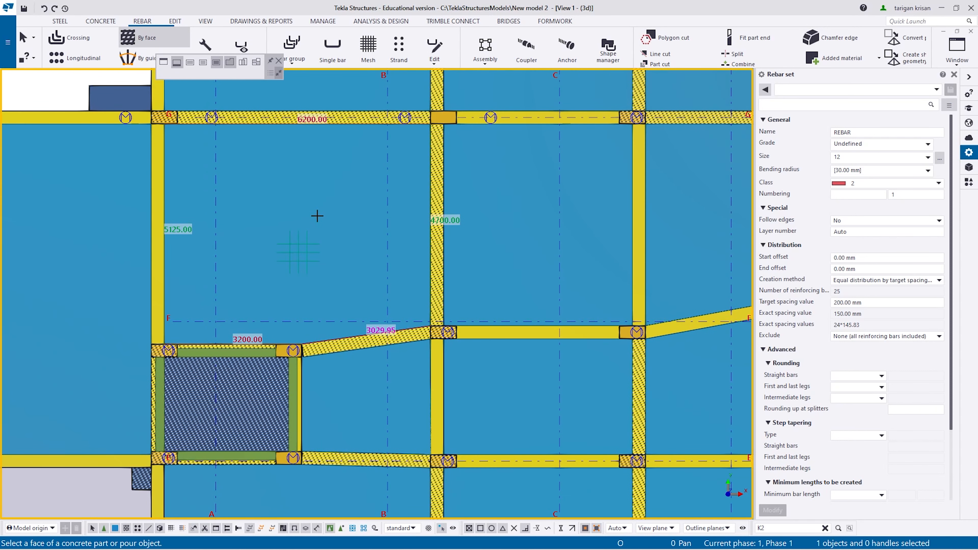
click(216, 63)
Examine how the bar direction preview follows the edges of the slab panels around the shaft opening near grid F
scroll(312, 308, up, 2)
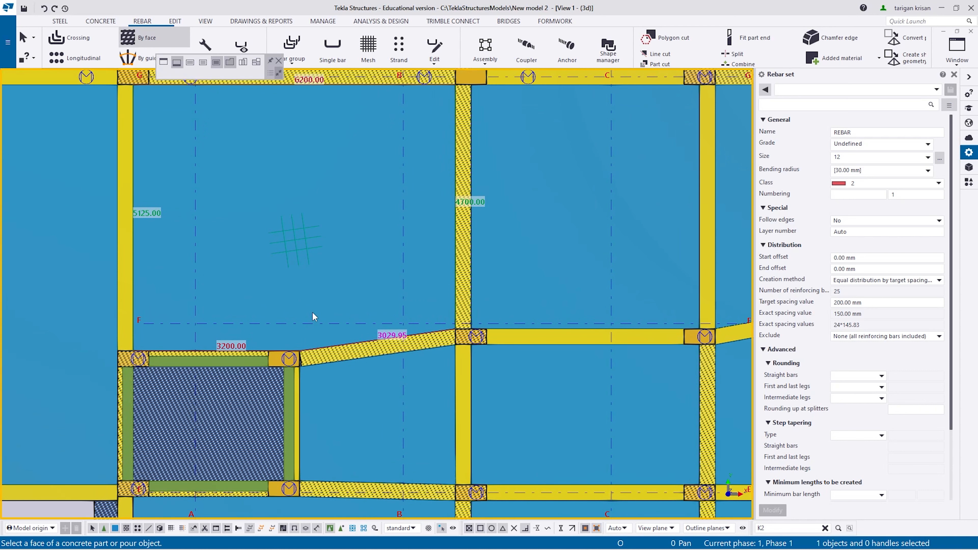
scroll(307, 356, up, 1)
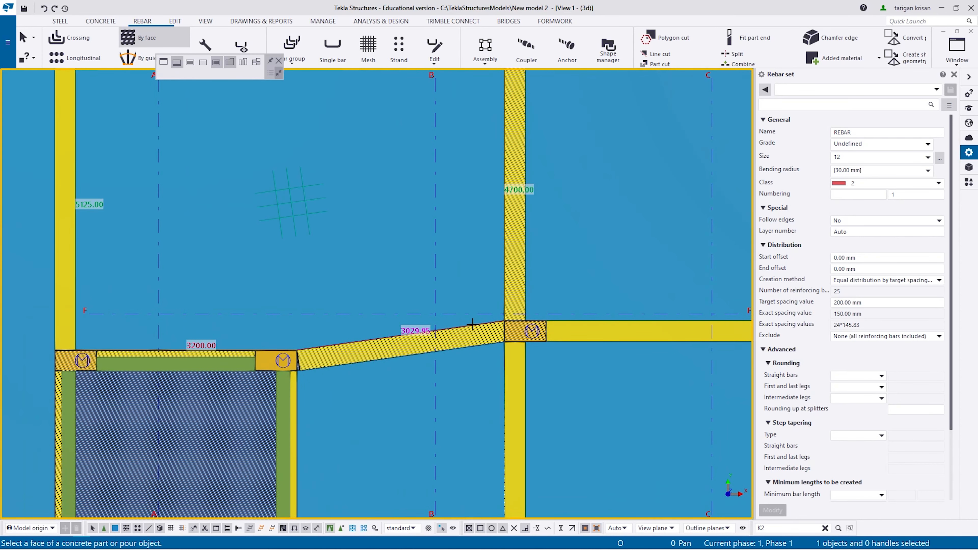
scroll(269, 219, up, 3)
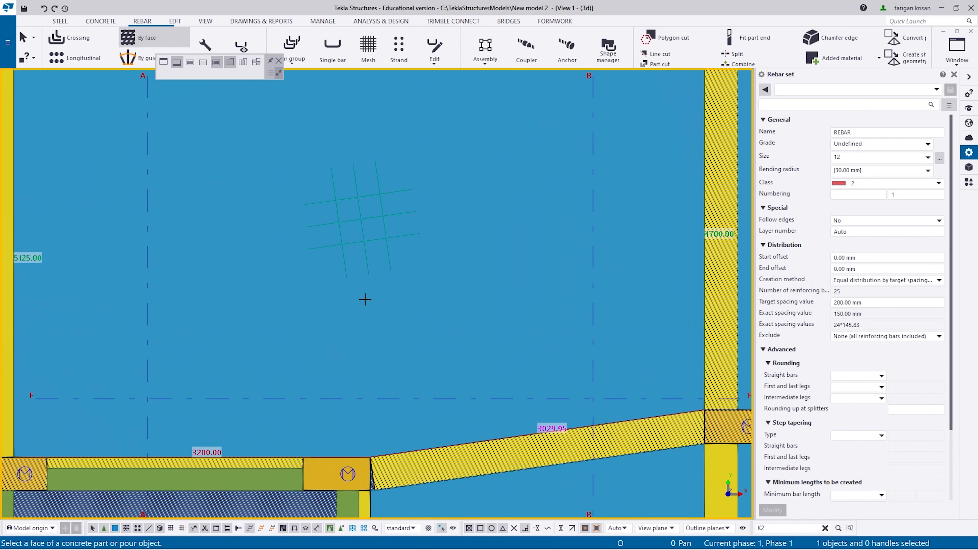
scroll(364, 299, down, 5)
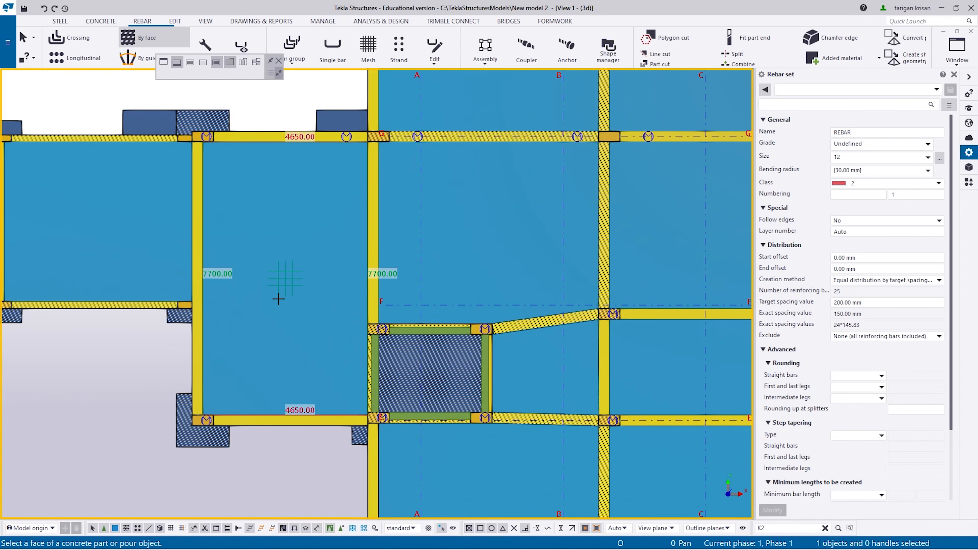
scroll(276, 299, up, 5)
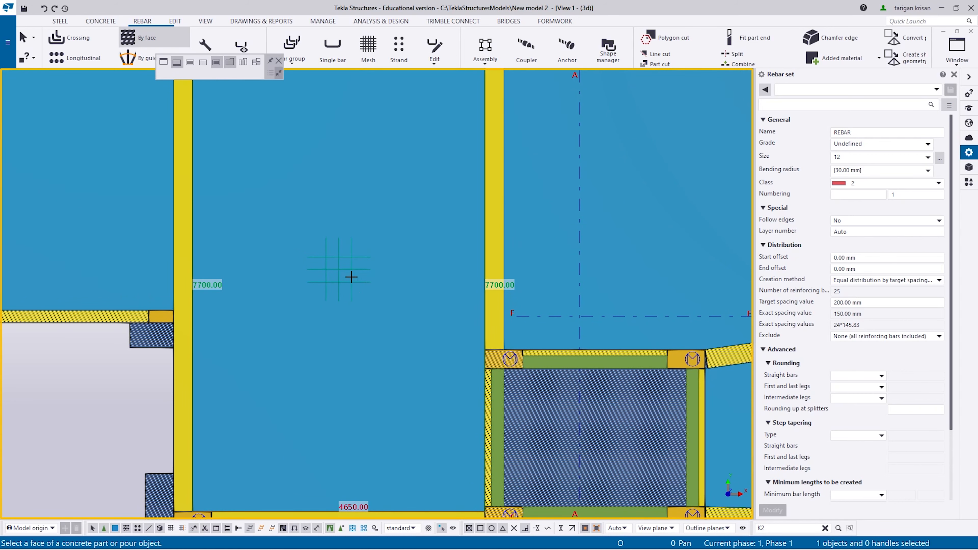
scroll(301, 274, down, 2)
scroll(348, 263, down, 2)
scroll(371, 297, up, 5)
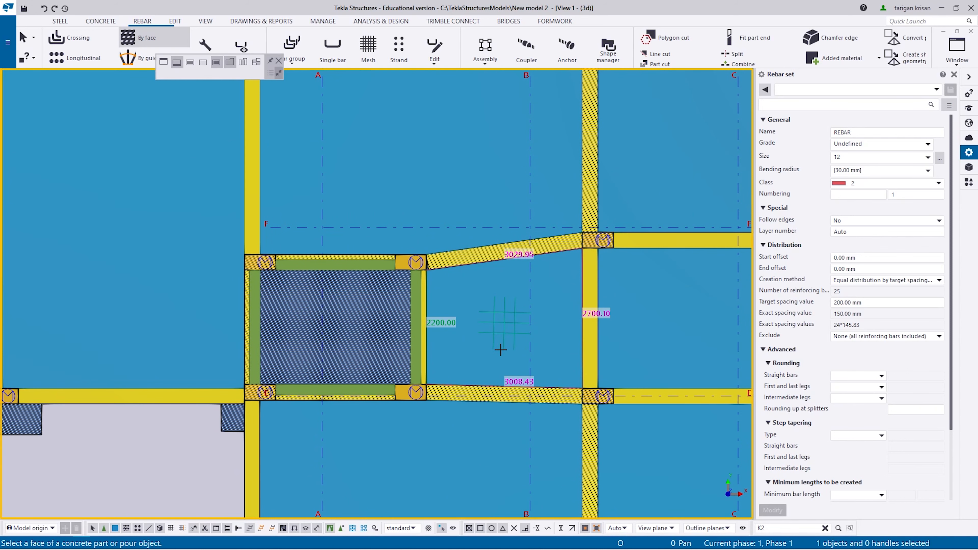
scroll(522, 345, up, 2)
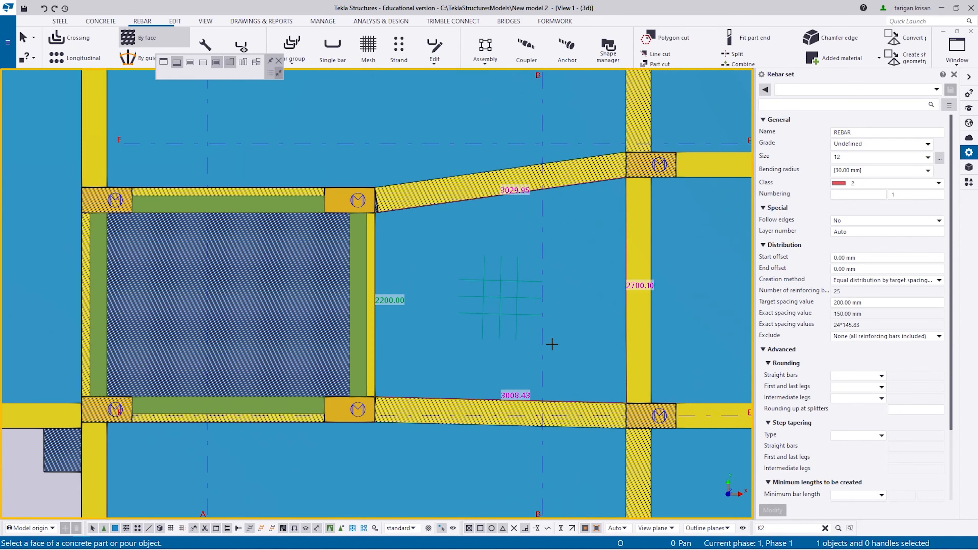
scroll(518, 288, down, 3)
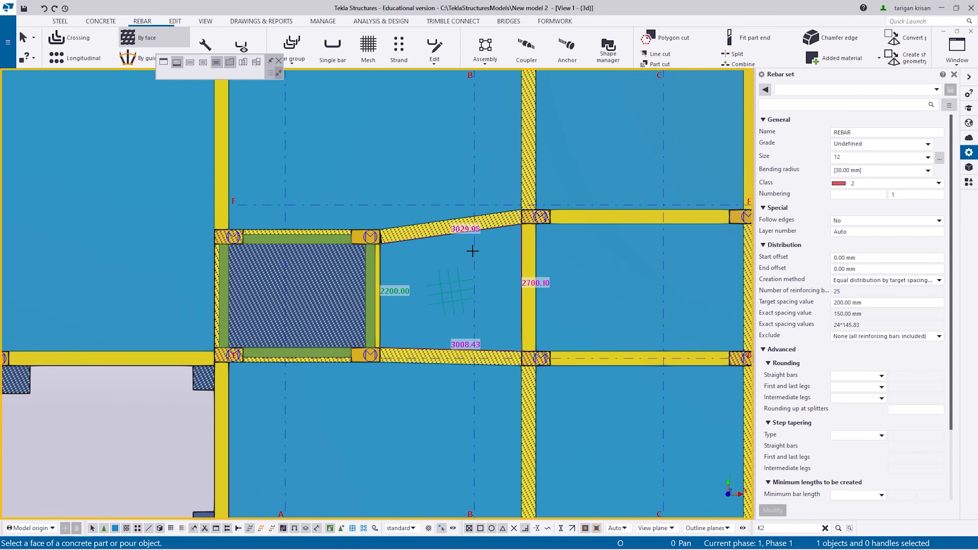
scroll(479, 338, up, 4)
scroll(346, 347, up, 5)
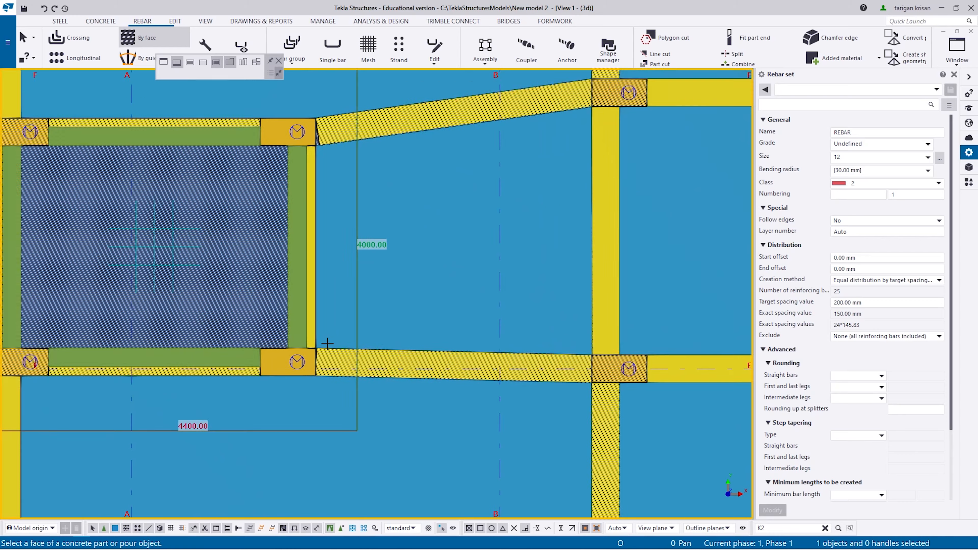
scroll(368, 348, down, 6)
scroll(365, 348, down, 5)
scroll(539, 309, up, 6)
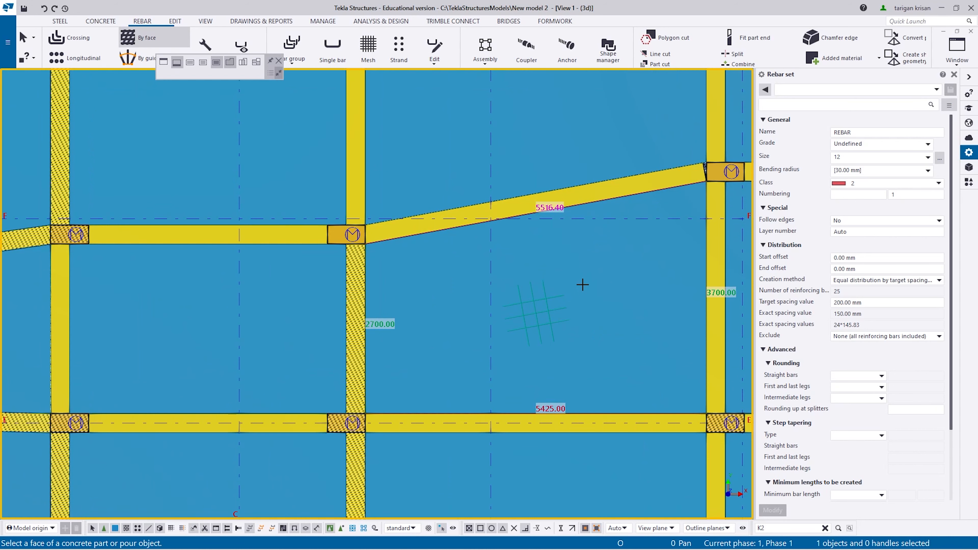
Try reinforcing the trapezoidal panel between grids E and F with a rebar set aligned to its sloped edge
click(580, 266)
scroll(587, 297, up, 2)
scroll(586, 298, down, 2)
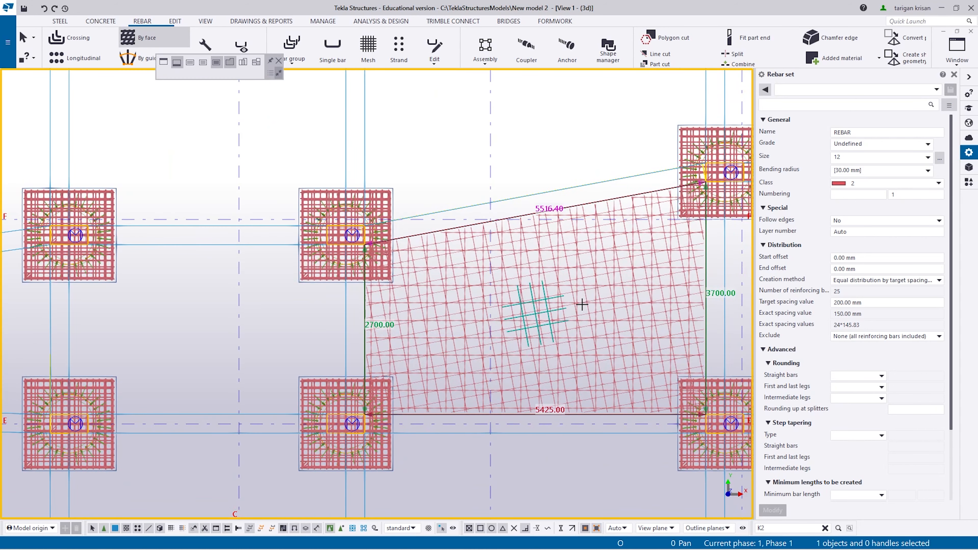
key(Escape)
Delete the existing 10 mm rebar sets from the trapezoidal slab panel between grids E and F
mouse_move(576, 330)
ctrl+middle_down()
mouse_move(566, 284)
mouse_move(579, 317)
ctrl+middle_up()
click(579, 316)
scroll(560, 302, up, 2)
scroll(560, 302, down, 2)
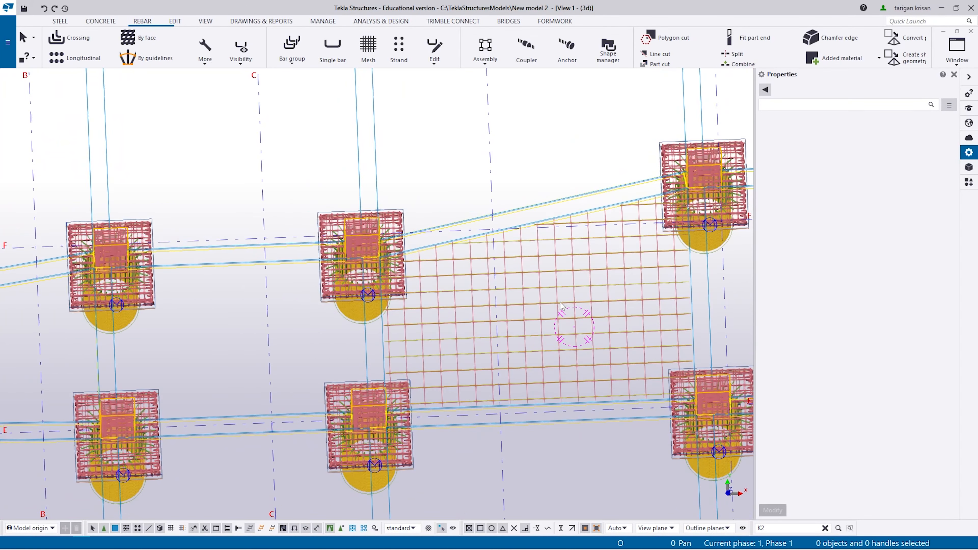
click(574, 307)
scroll(575, 308, up, 2)
click(574, 306)
scroll(574, 305, up, 3)
click(568, 305)
click(569, 299)
key(Delete)
click(576, 299)
scroll(546, 303, down, 1)
scroll(545, 303, down, 3)
click(546, 300)
click(563, 299)
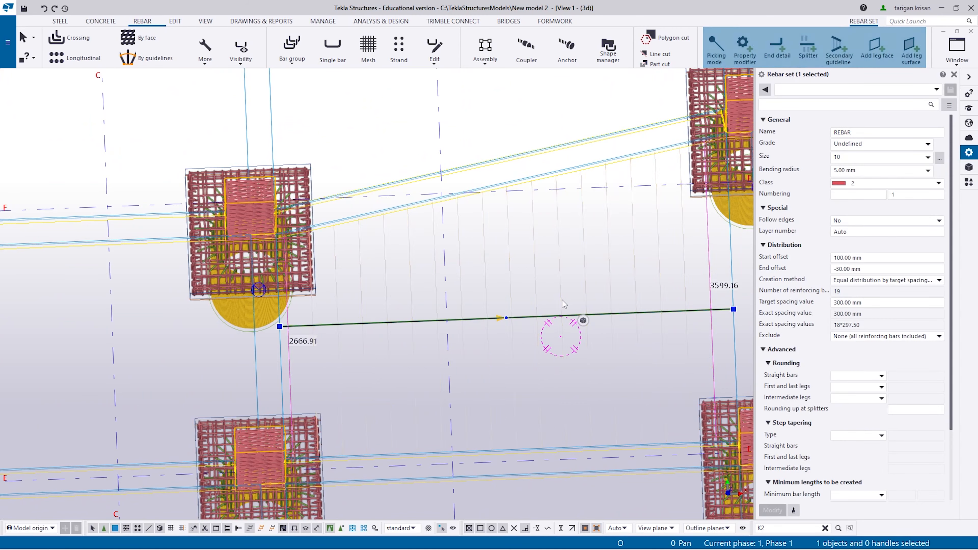
scroll(562, 299, up, 3)
scroll(561, 295, down, 3)
click(561, 295)
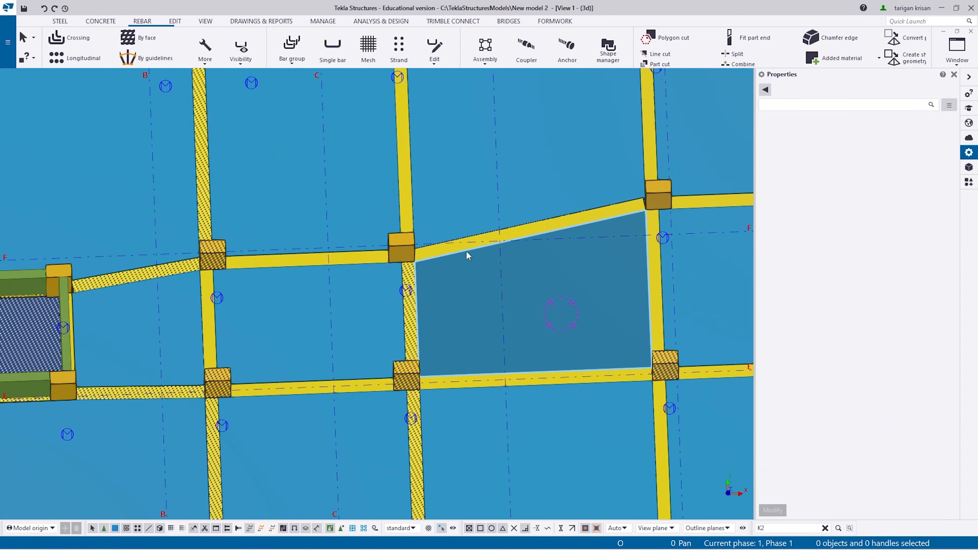
Try a by-face rebar set of size 12 at 200 mm spacing, parallel to the trapezoidal panel's 5425 mm edge, and inspect it in plan
click(140, 37)
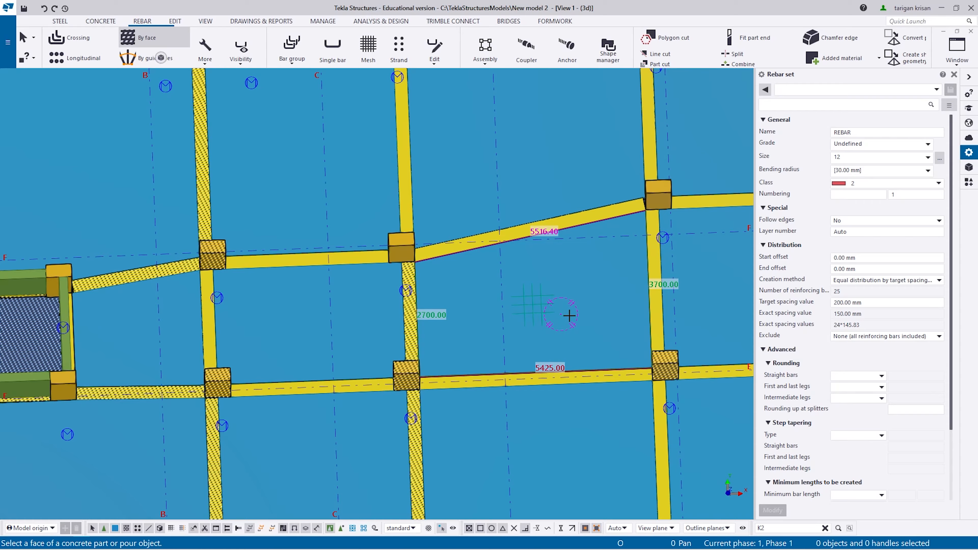
scroll(569, 316, up, 2)
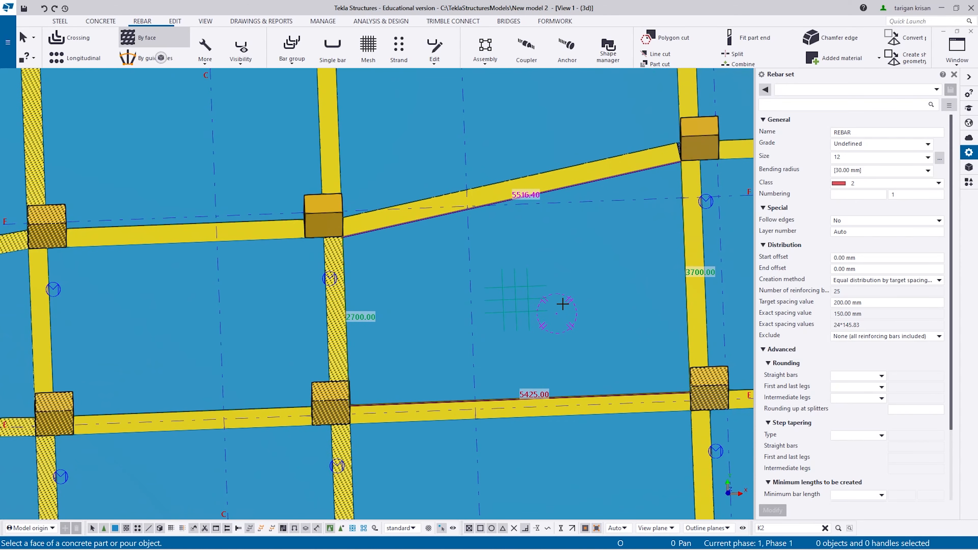
click(563, 304)
scroll(581, 351, up, 2)
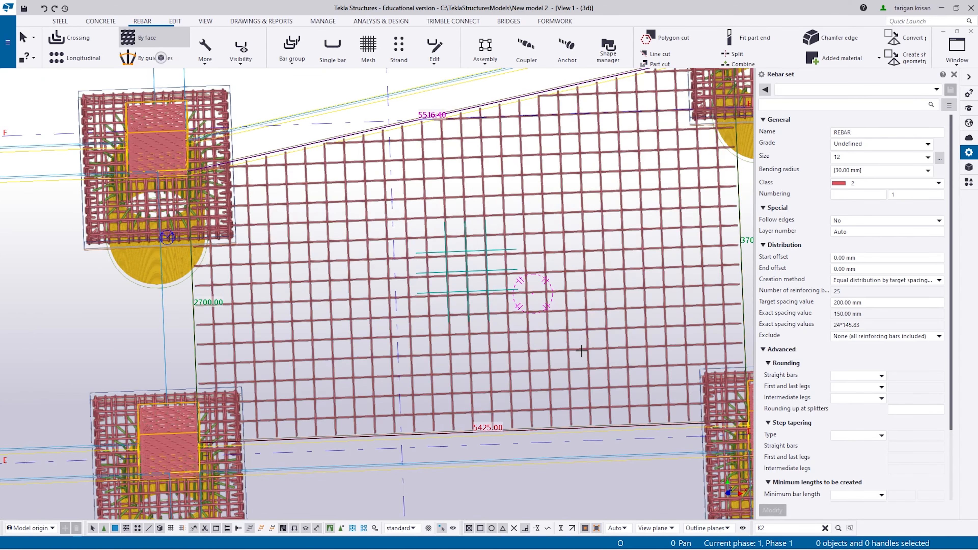
mouse_move(562, 361)
ctrl+middle_down()
mouse_move(570, 325)
mouse_move(550, 349)
ctrl+middle_up()
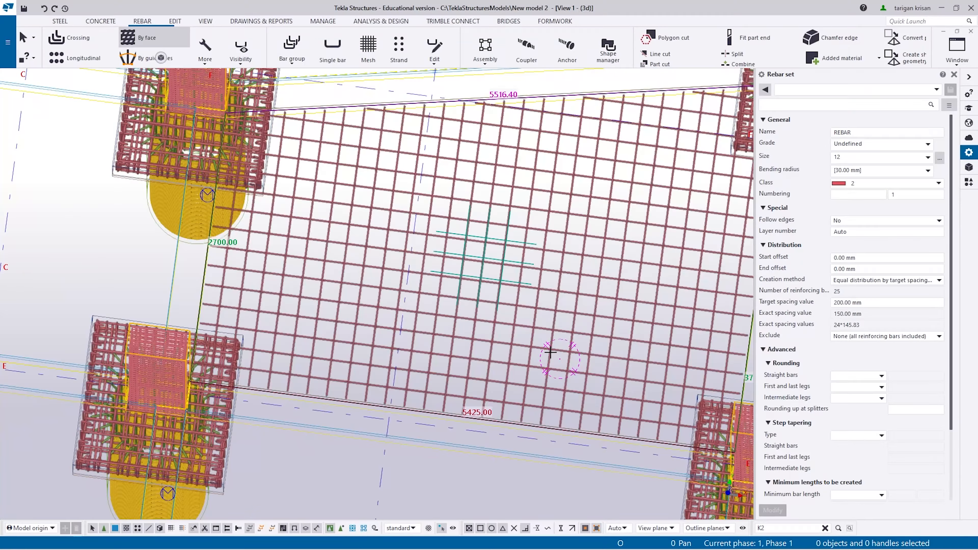
scroll(560, 339, down, 1)
key(ctrl+p)
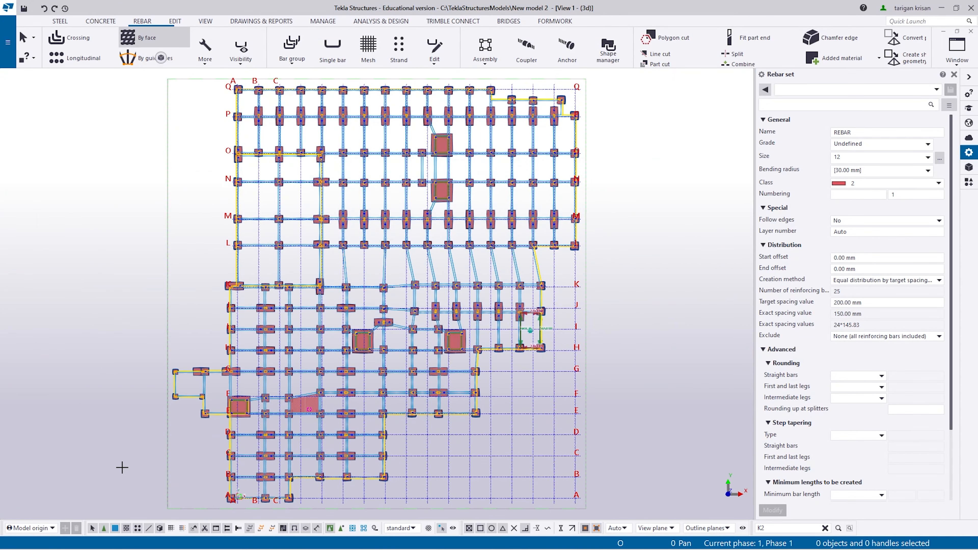
scroll(190, 424, up, 2)
scroll(362, 383, up, 2)
scroll(392, 382, up, 5)
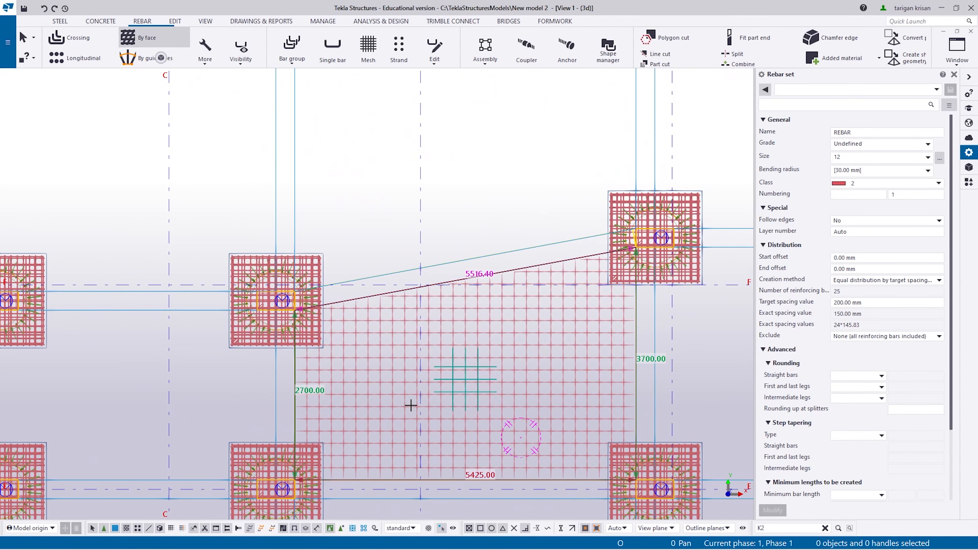
Reinforce the trapezoidal panel by face with size 12 bars at 200 mm spacing, aligned to its sloped 5516.40 mm edge
key(ctrl+4)
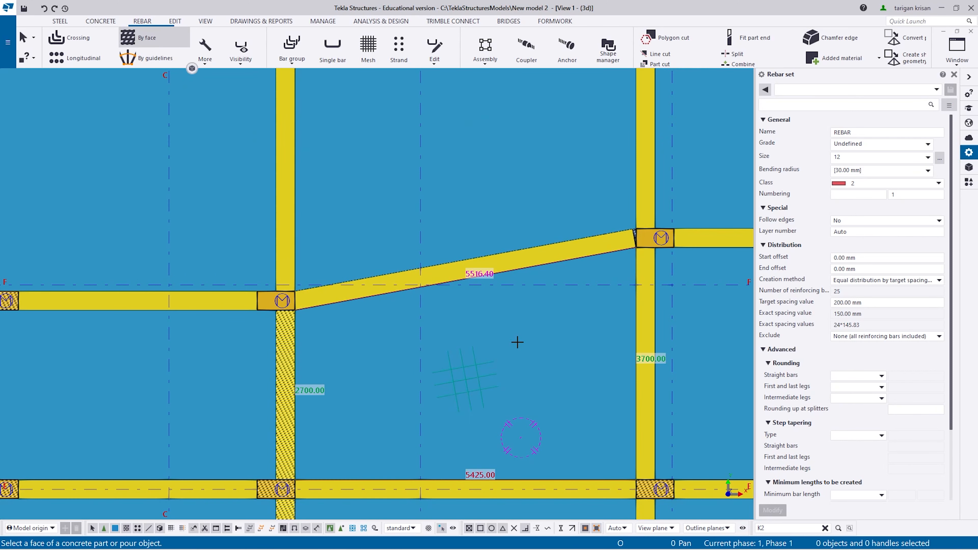
click(518, 358)
middle_click(517, 358)
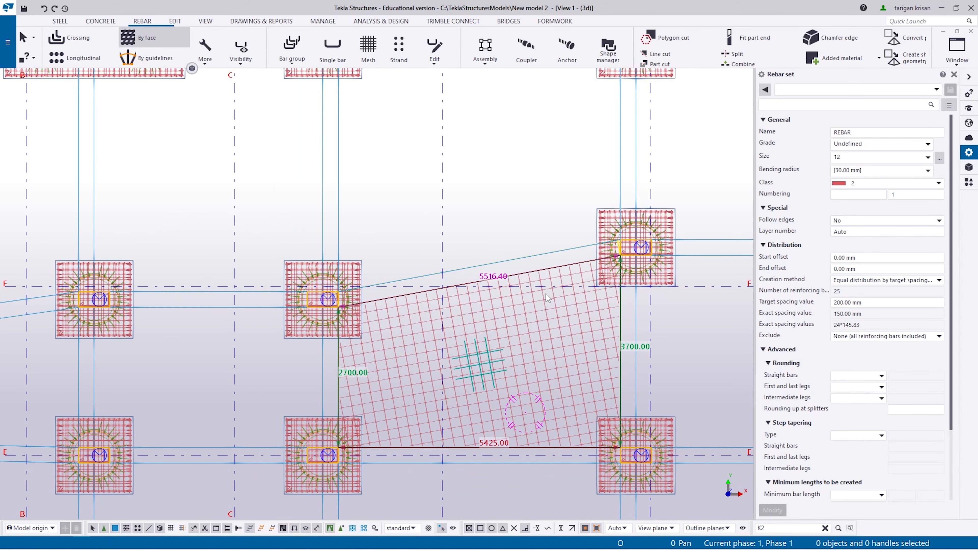
key(Escape)
scroll(600, 355, up, 8)
scroll(626, 368, down, 5)
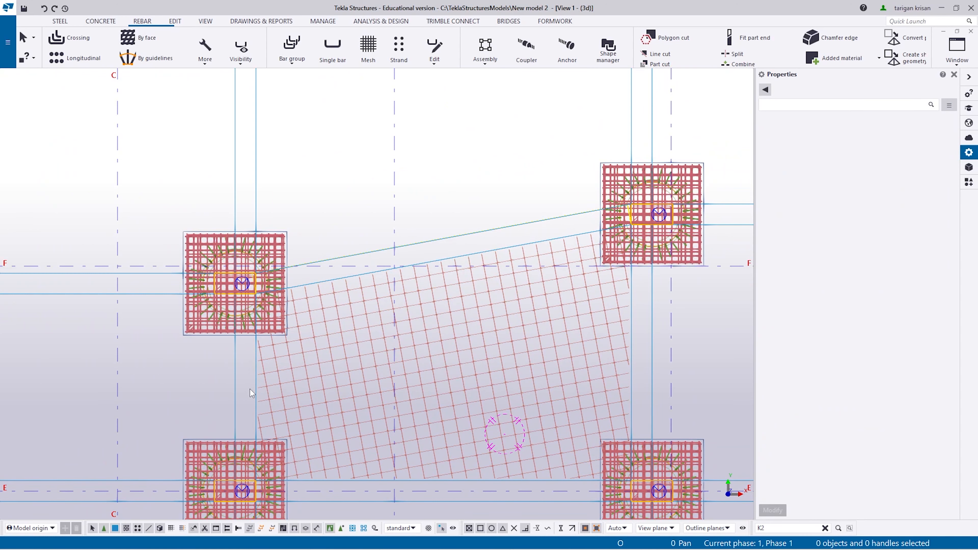
scroll(371, 283, down, 2)
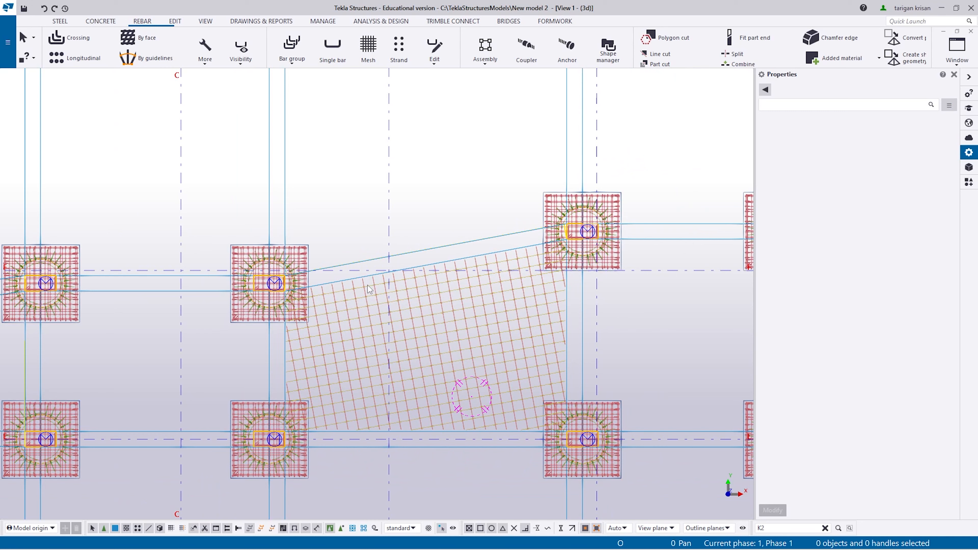
scroll(368, 287, down, 6)
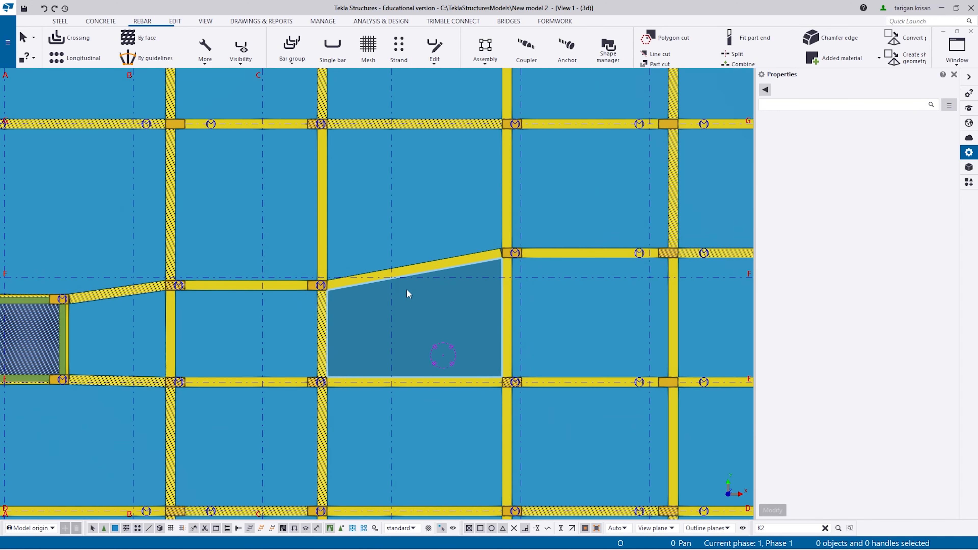